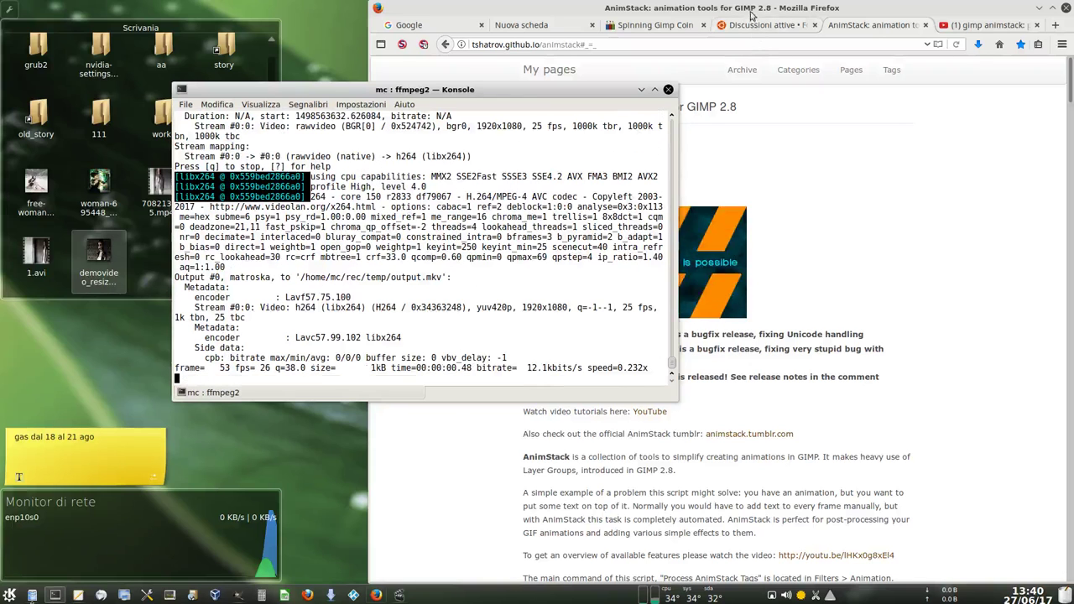
Step: Bring the AnimStack web page forward in Firefox, then launch GIMP from the taskbar
{"action": "left_click", "coordinate": [705, 100]}
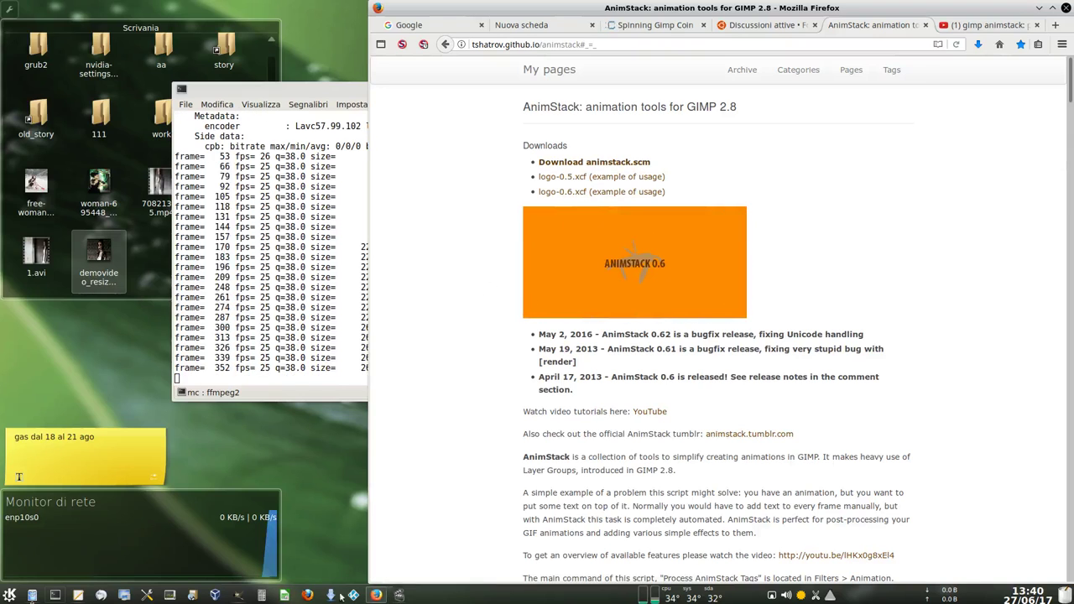
{"action": "left_click", "coordinate": [239, 595]}
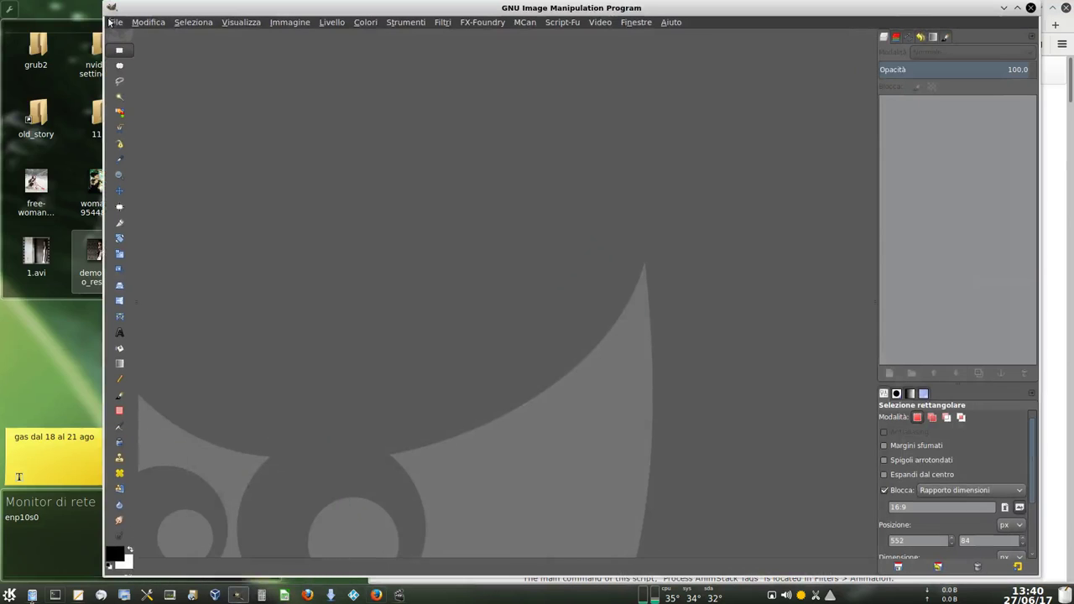
Step: Open free-woman-695456_1920.jpg from the Scrivania (Desktop) folder via File > Apri
{"action": "left_click", "coordinate": [116, 21]}
{"action": "left_click", "coordinate": [125, 56]}
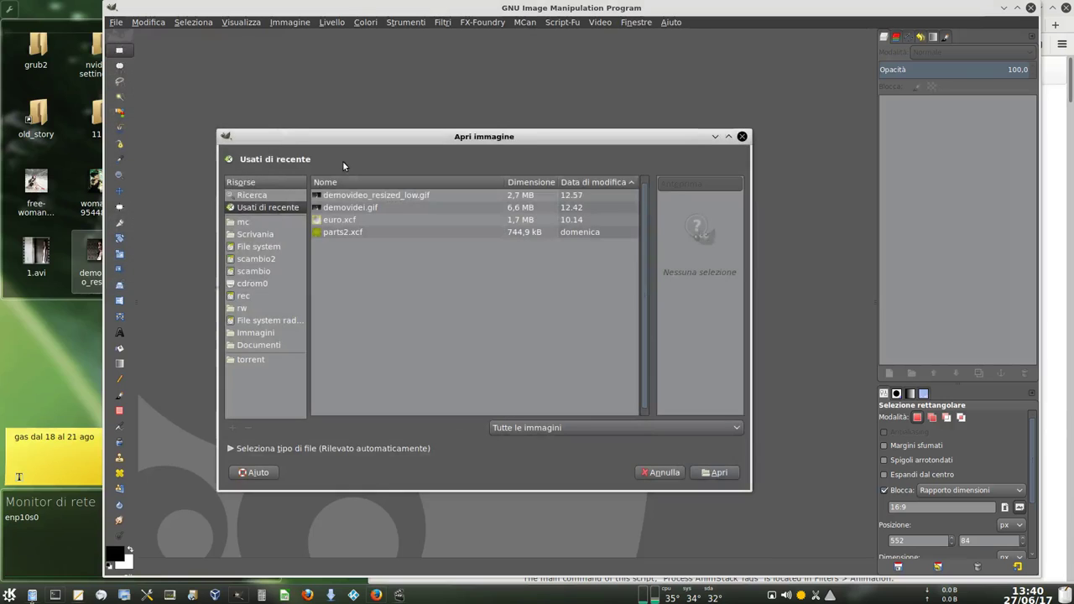
{"action": "left_click", "coordinate": [260, 237]}
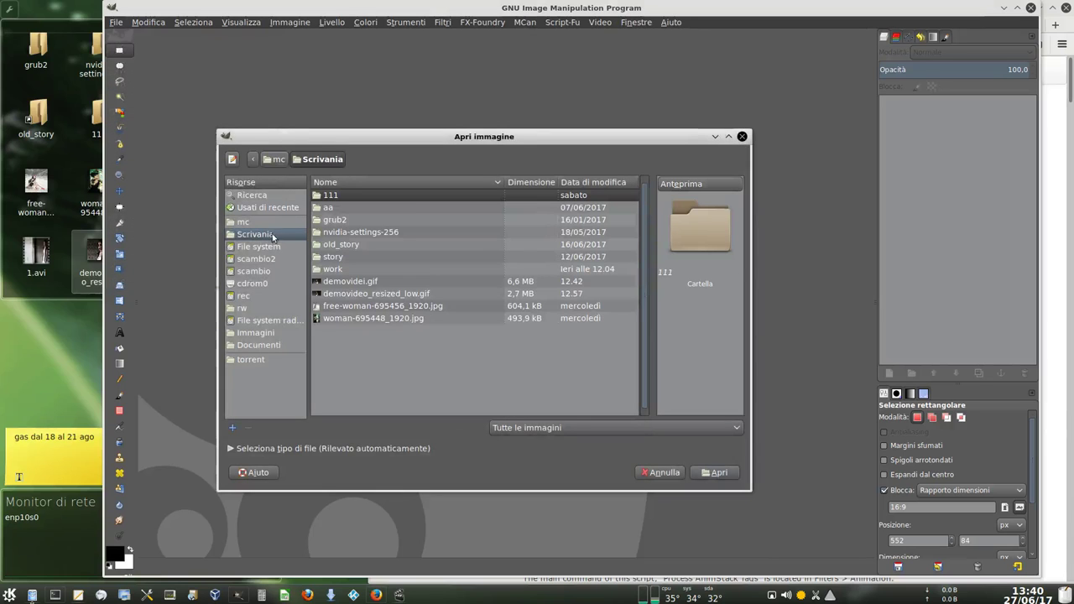
{"action": "double_click", "coordinate": [387, 308]}
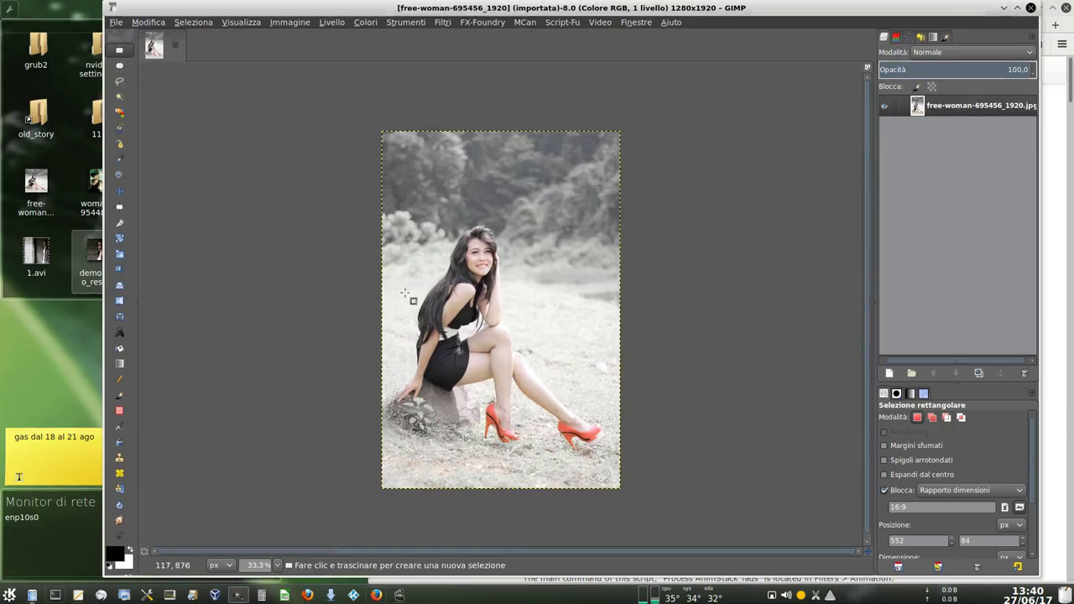
Step: Crop the photo to 1280x1314 around the woman, then check it at 100% and zoom back out
{"action": "key", "text": "shift+c"}
{"action": "mouse_move", "coordinate": [379, 212]}
{"action": "left_mouse_down"}
{"action": "mouse_move", "coordinate": [514, 410]}
{"action": "mouse_move", "coordinate": [653, 459]}
{"action": "left_mouse_up"}
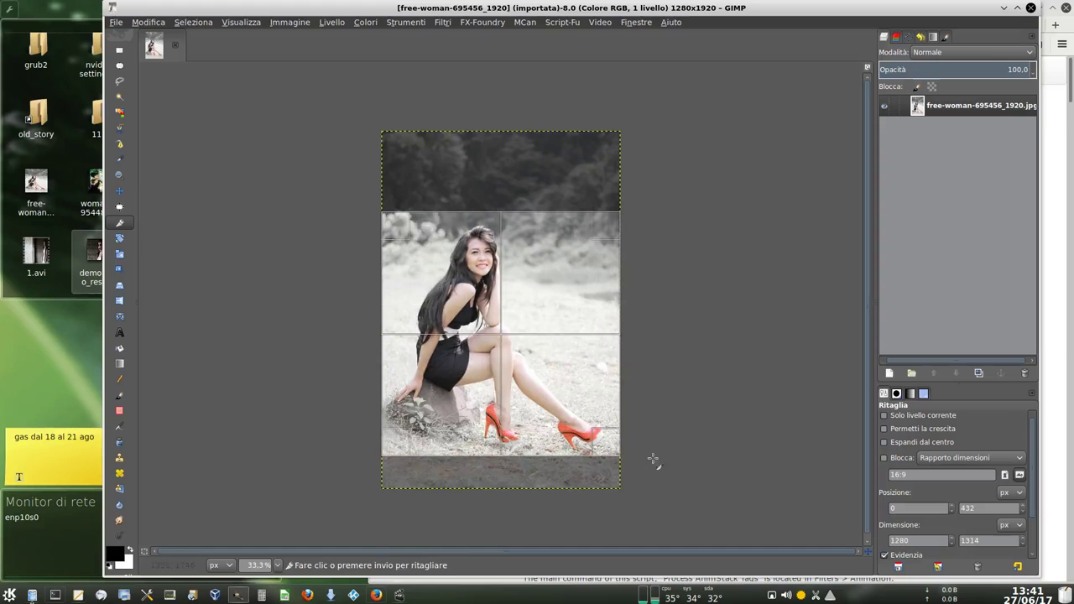
{"action": "key", "text": "Return"}
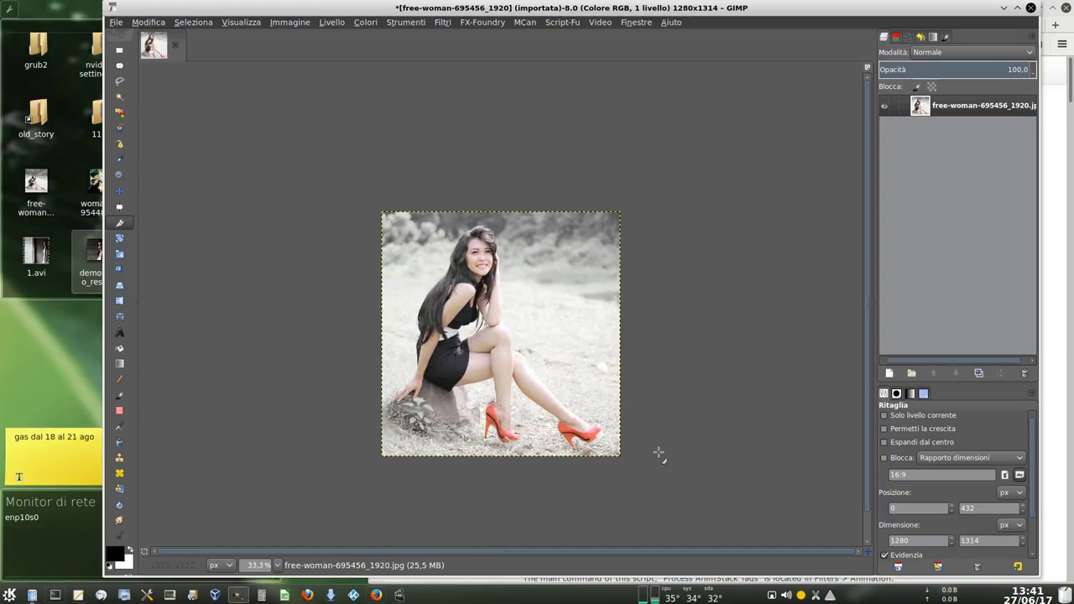
{"action": "key", "text": "1"}
{"action": "left_click_drag", "start_coordinate": [867, 267], "coordinate": [866, 166]}
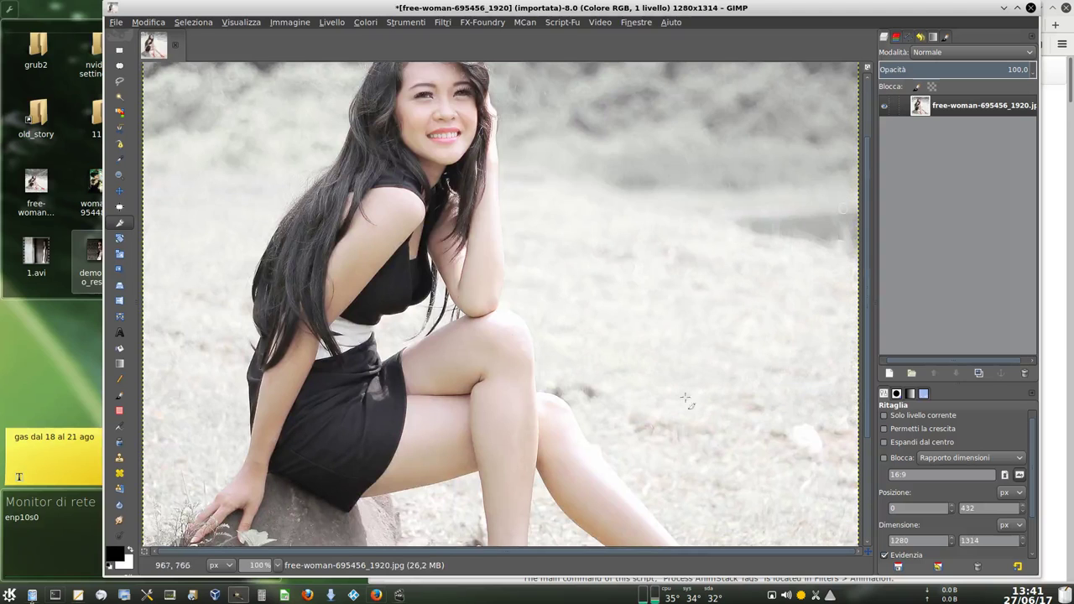
{"action": "key", "text": "minus"}
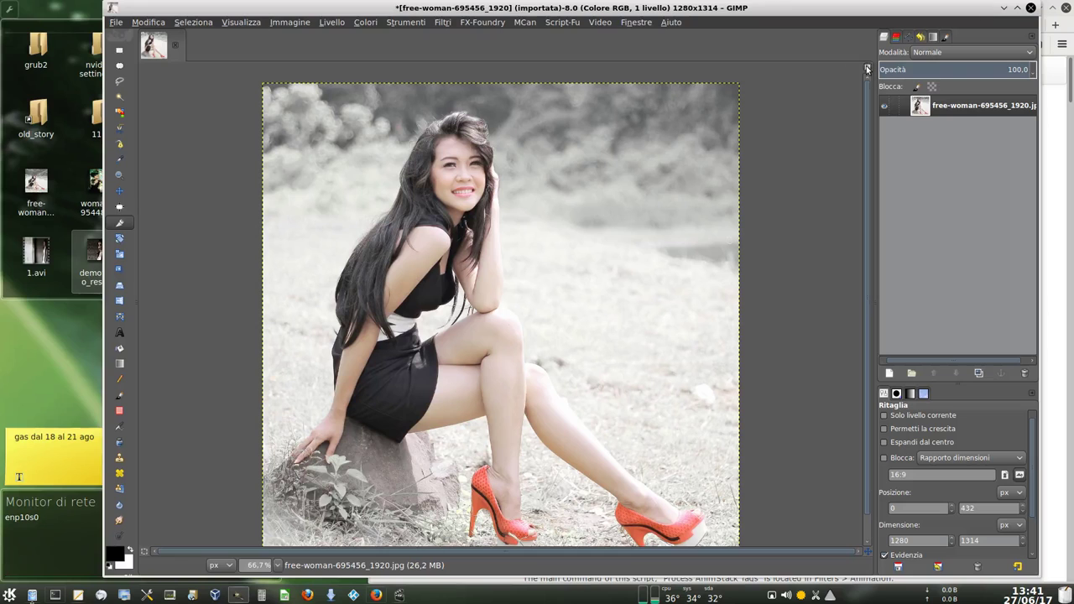
Step: Apply Levels using Auto, with black input 13 and gamma 0.98
{"action": "left_click", "coordinate": [364, 21]}
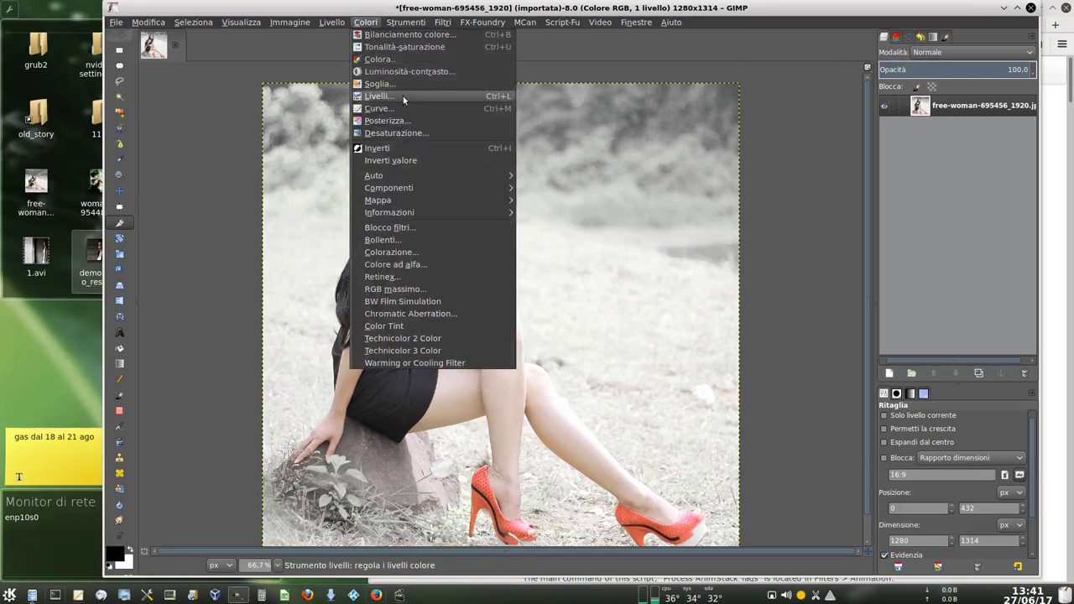
{"action": "left_click", "coordinate": [403, 96]}
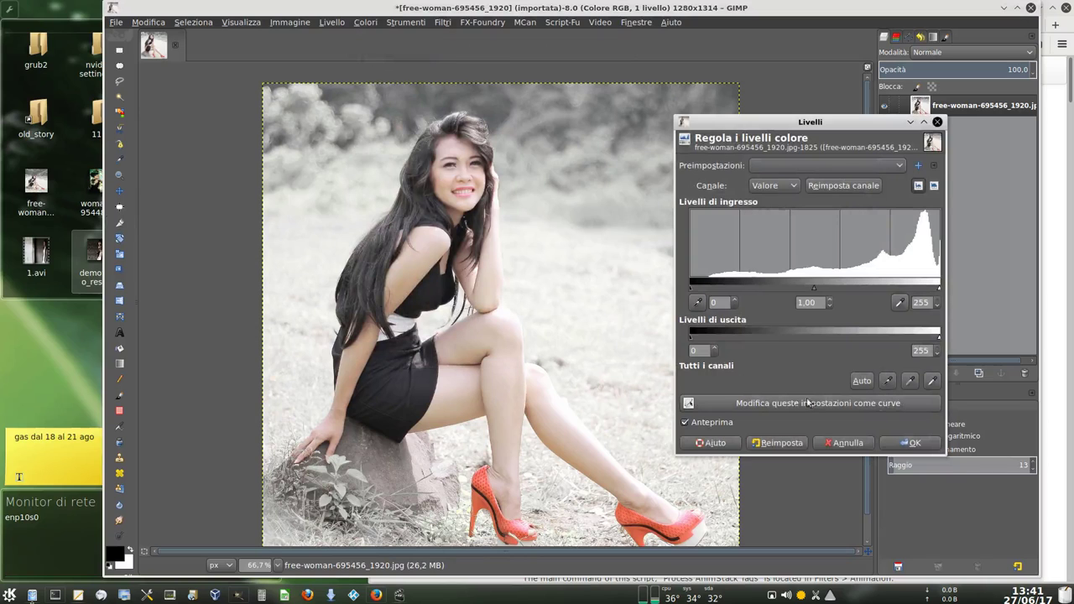
{"action": "left_click", "coordinate": [854, 384]}
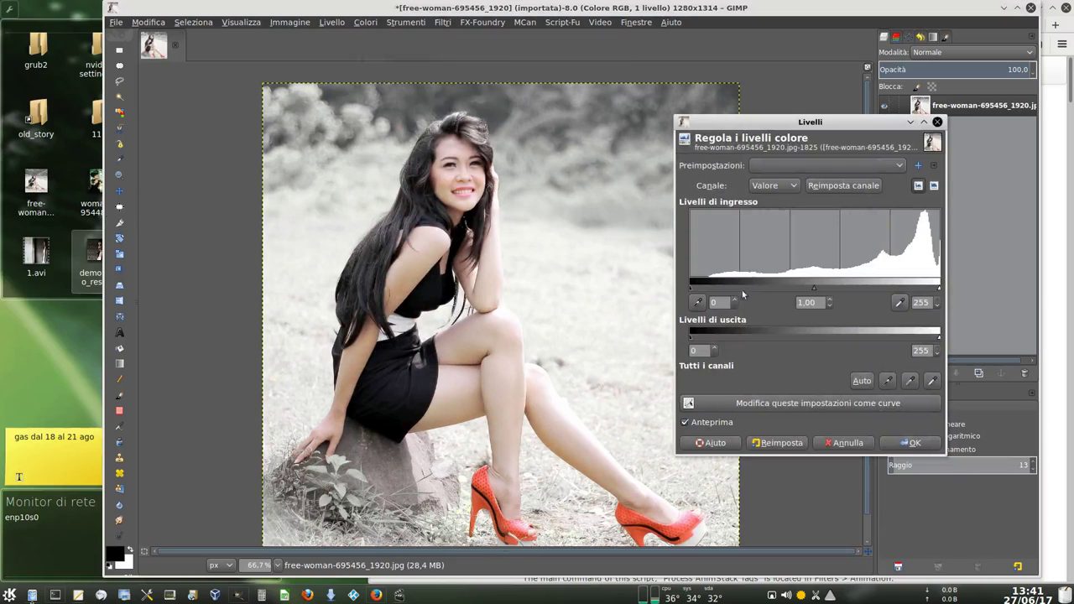
{"action": "left_click_drag", "start_coordinate": [693, 291], "coordinate": [703, 291]}
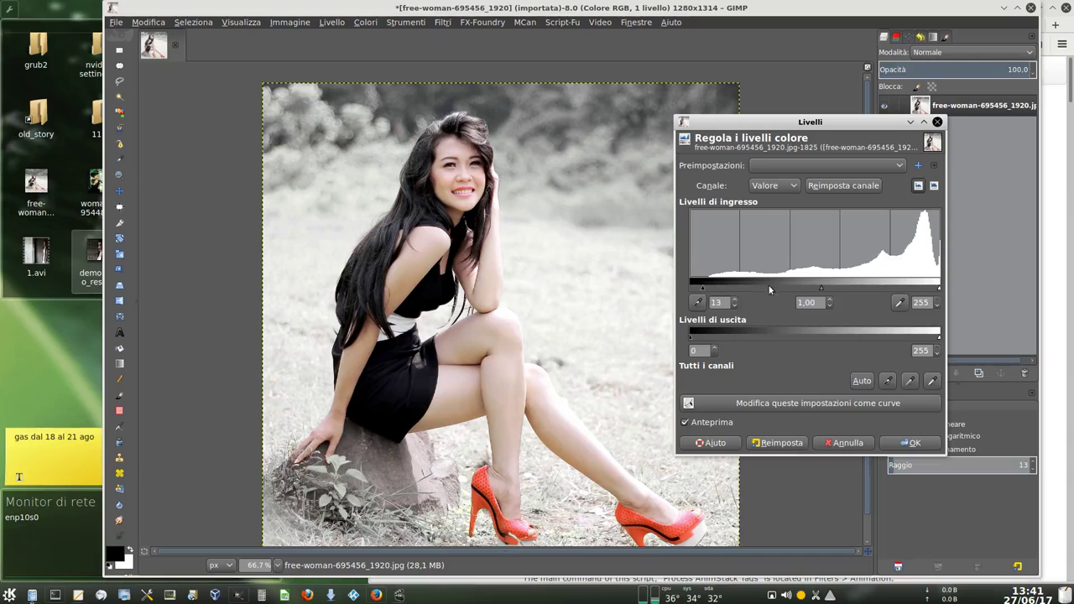
{"action": "left_click_drag", "start_coordinate": [820, 287], "coordinate": [822, 290]}
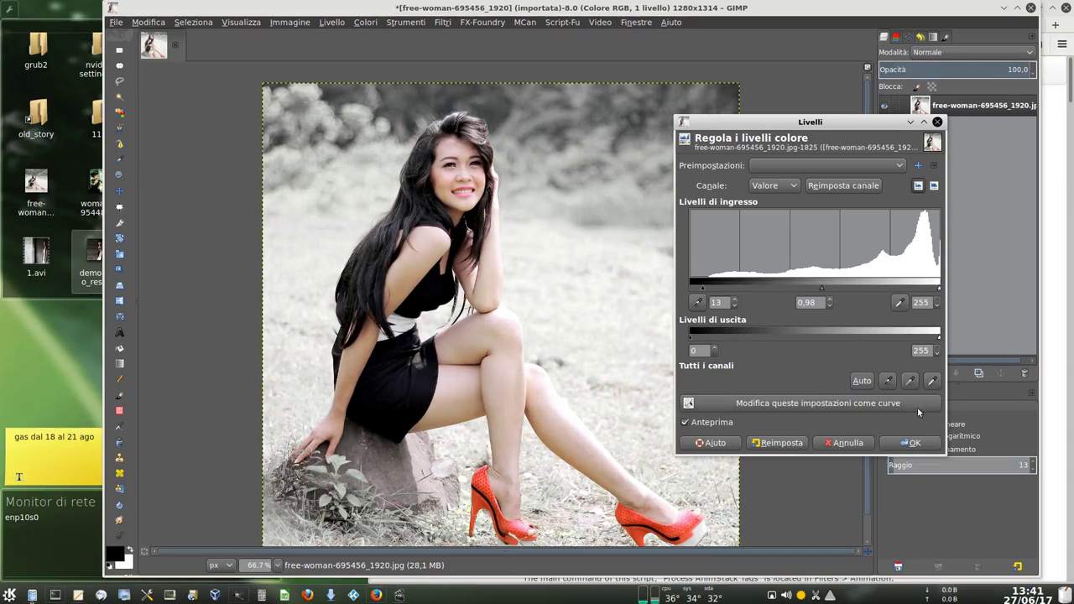
{"action": "left_click", "coordinate": [911, 443]}
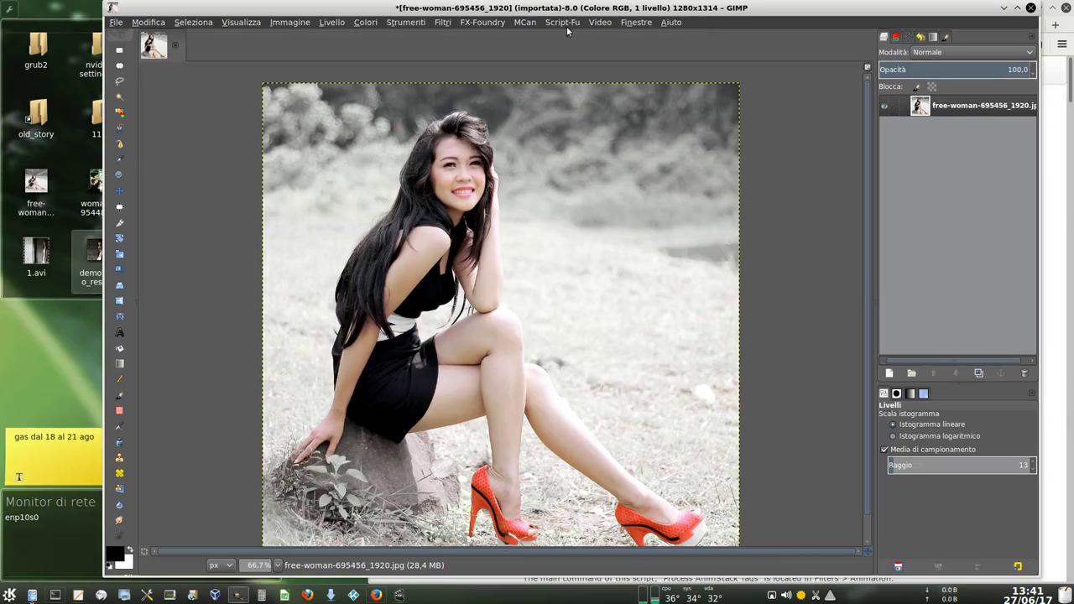
Step: Run mc ANSTK sampler with 70 frames and 80/81 ms delays, then expand the group and select the photo layer
{"action": "left_click", "coordinate": [525, 23]}
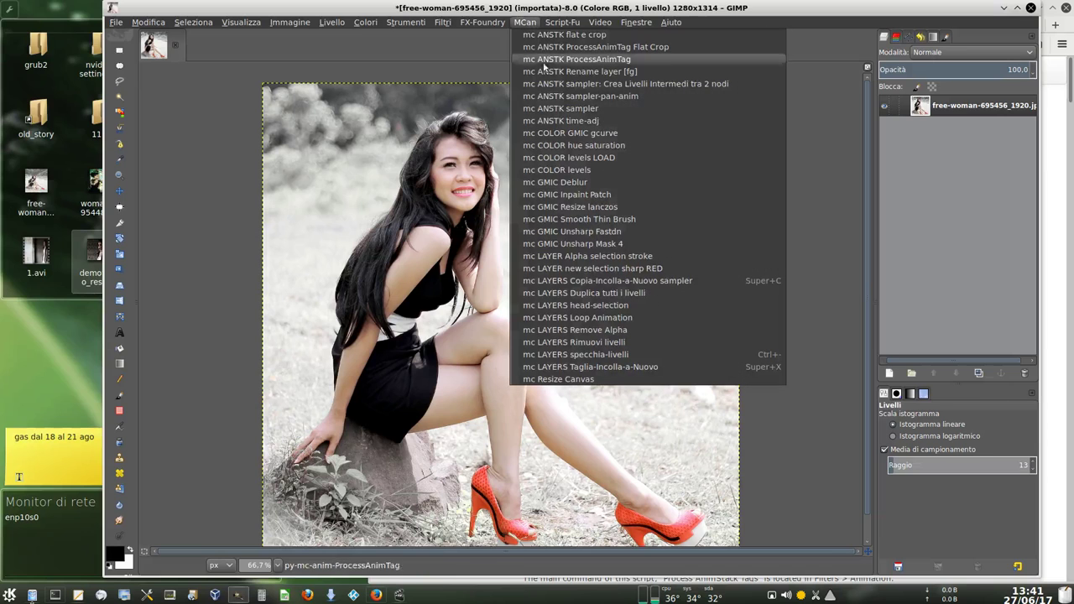
{"action": "left_click", "coordinate": [595, 109]}
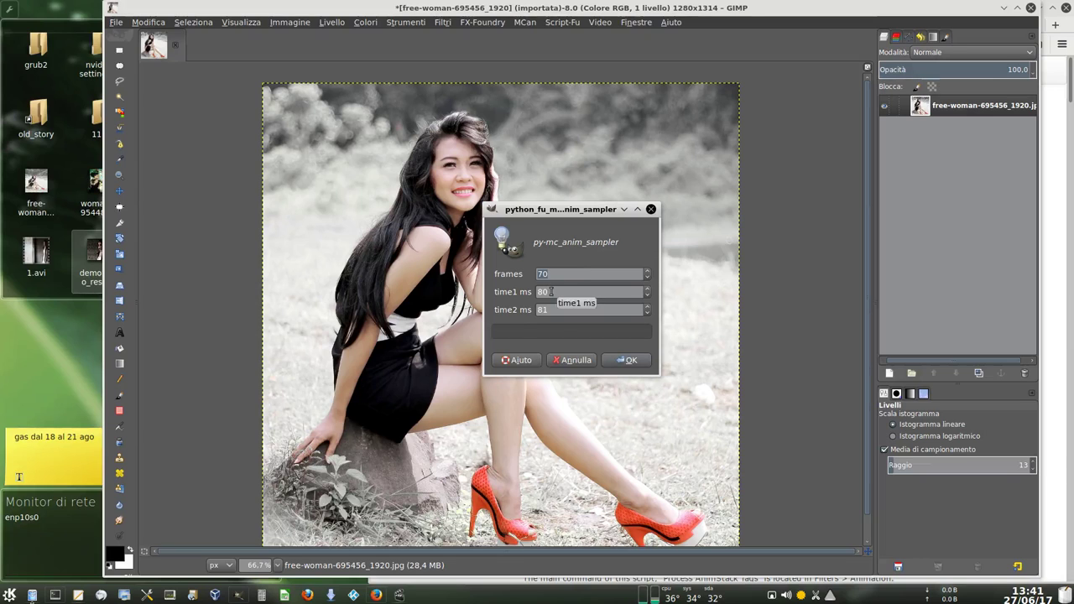
{"action": "left_click", "coordinate": [615, 361]}
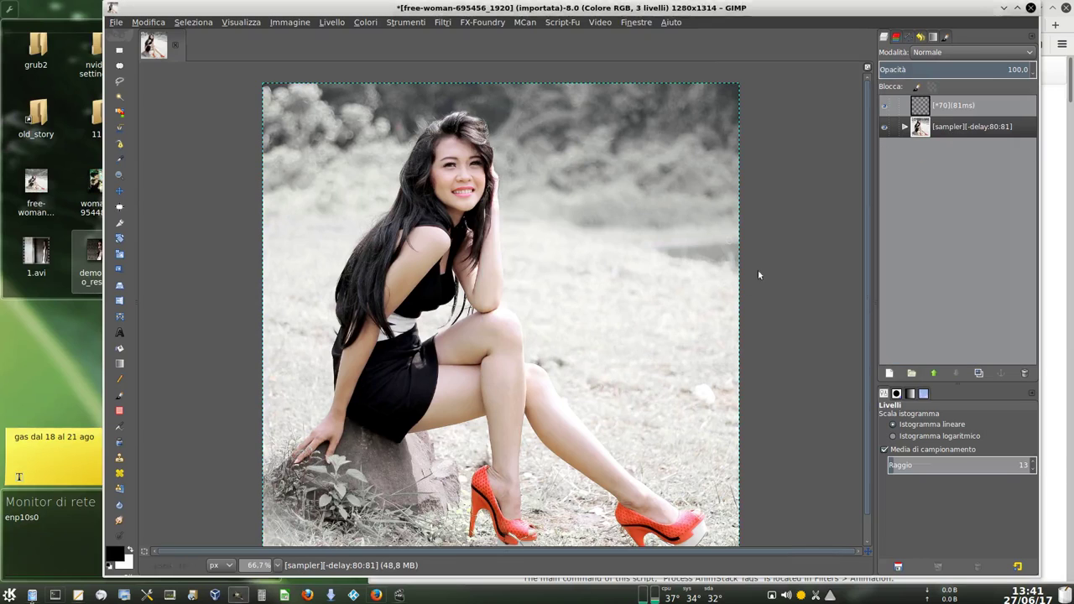
{"action": "left_click", "coordinate": [903, 127]}
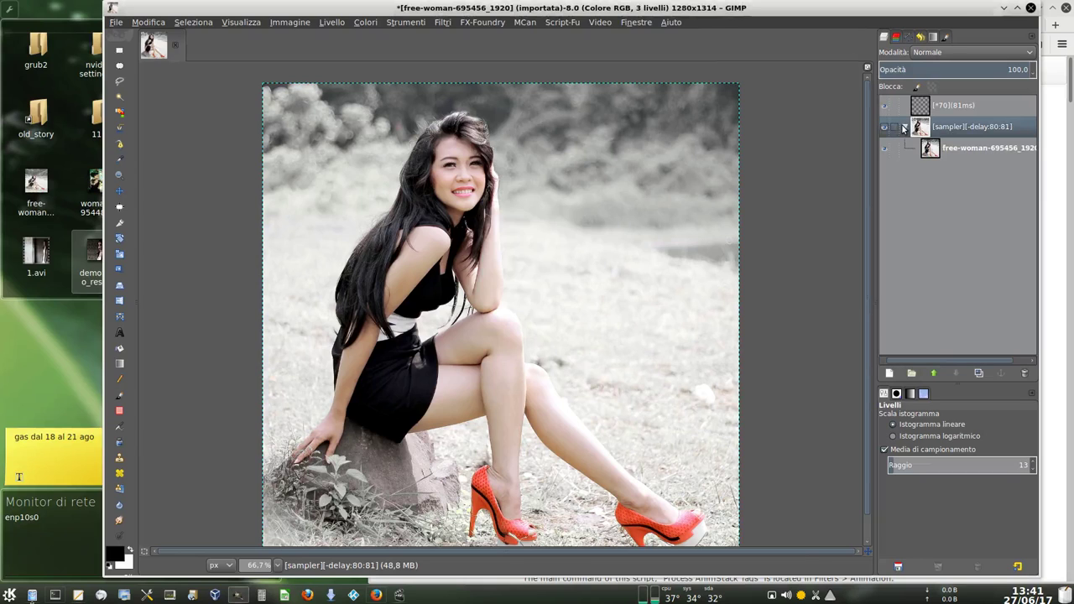
{"action": "left_click", "coordinate": [944, 112]}
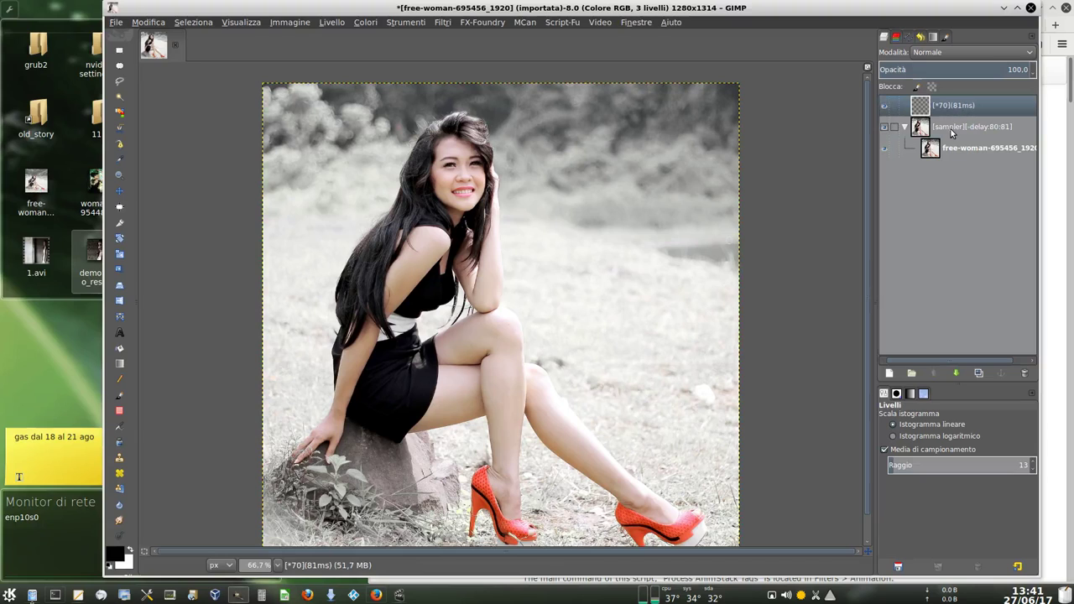
{"action": "left_click", "coordinate": [966, 151]}
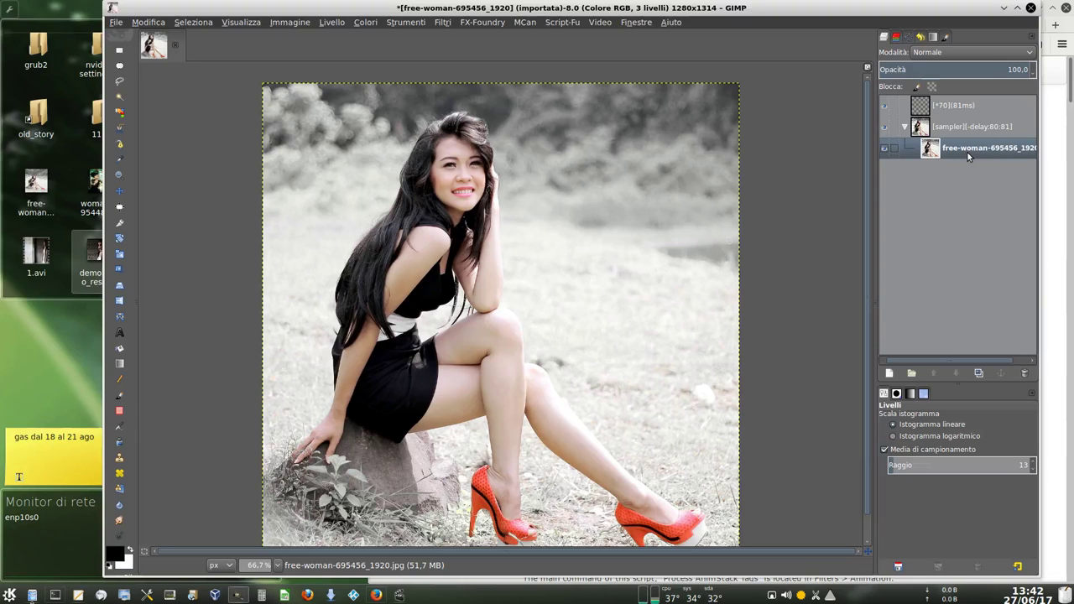
Step: Draw a 1280:1314 fixed-aspect selection framing the woman's head and torso, nudged slightly upward
{"action": "left_click", "coordinate": [121, 51]}
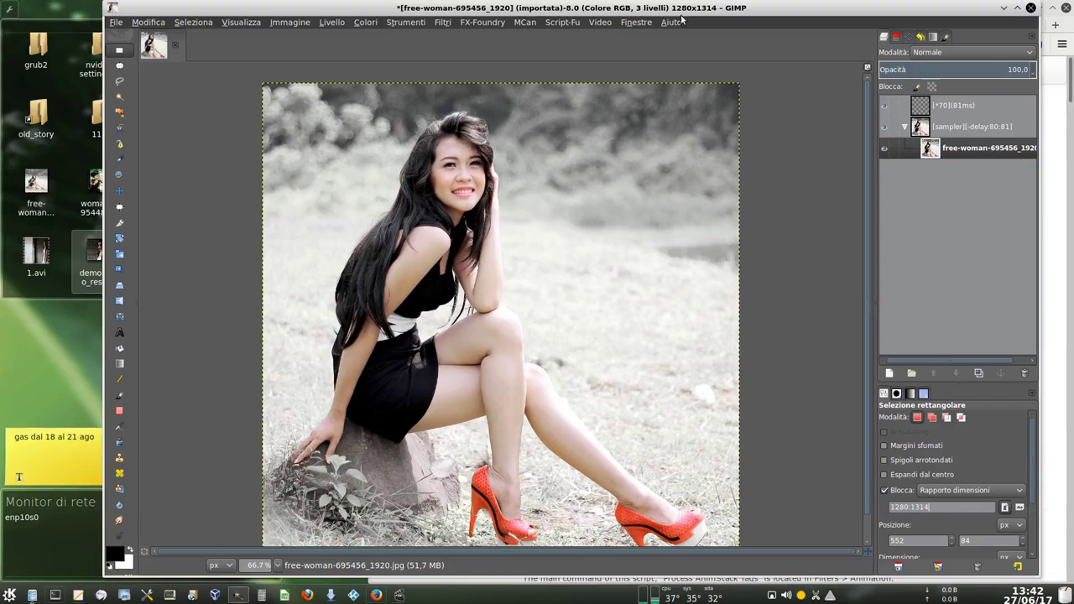
{"action": "left_click", "coordinate": [936, 513]}
{"action": "left_click_drag", "start_coordinate": [344, 110], "coordinate": [544, 317]}
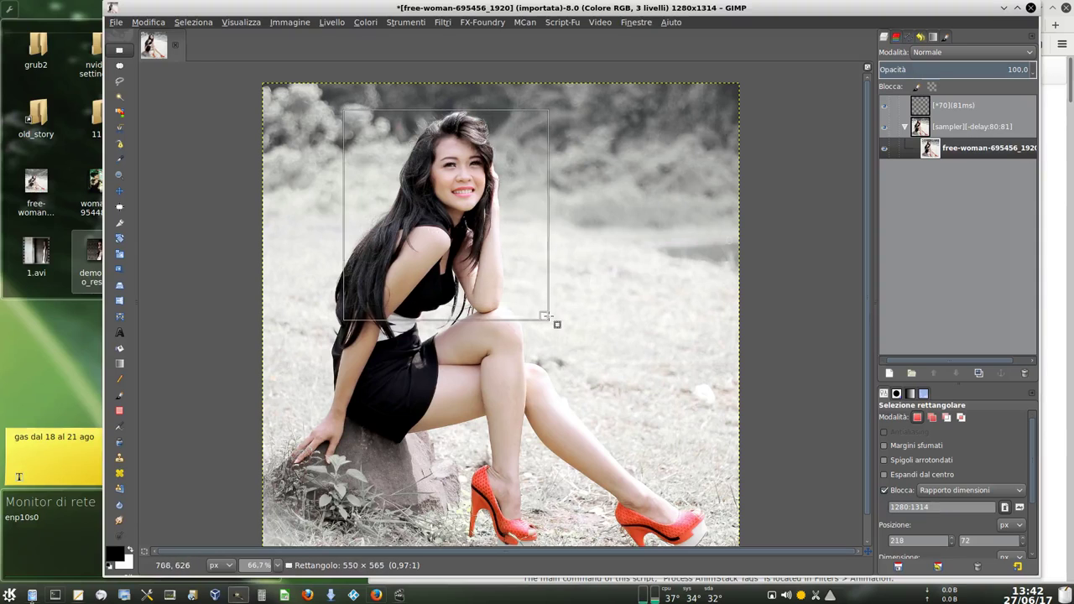
{"action": "left_click_drag", "start_coordinate": [544, 317], "coordinate": [588, 359]}
{"action": "left_click_drag", "start_coordinate": [523, 227], "coordinate": [525, 220]}
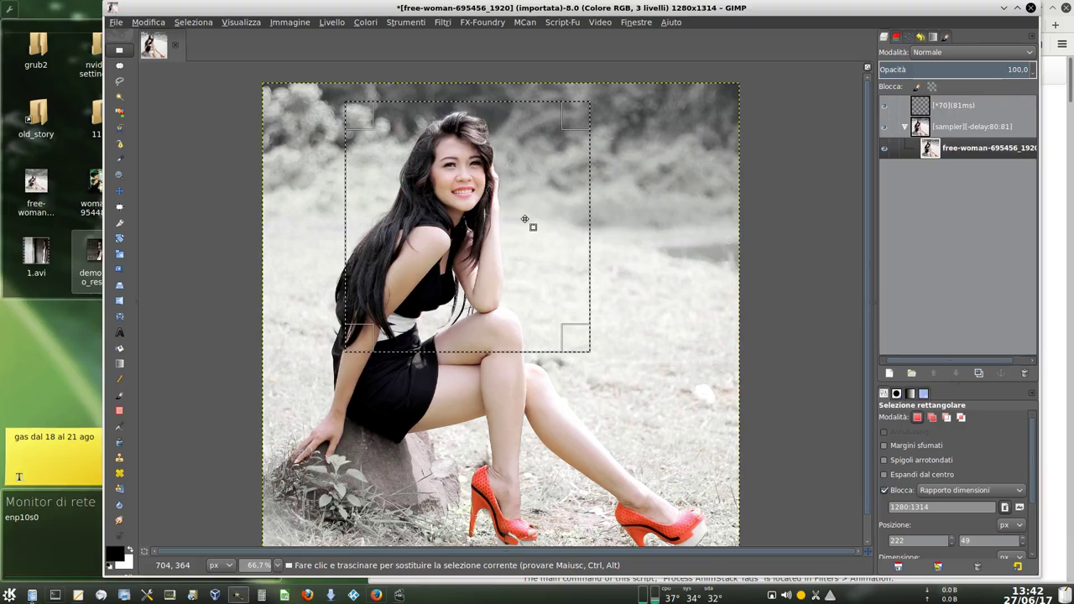
Step: Create the first keyframe layers, ++ nodo and ++ nodo #1, from two framings of the woman
{"action": "key", "text": "Return"}
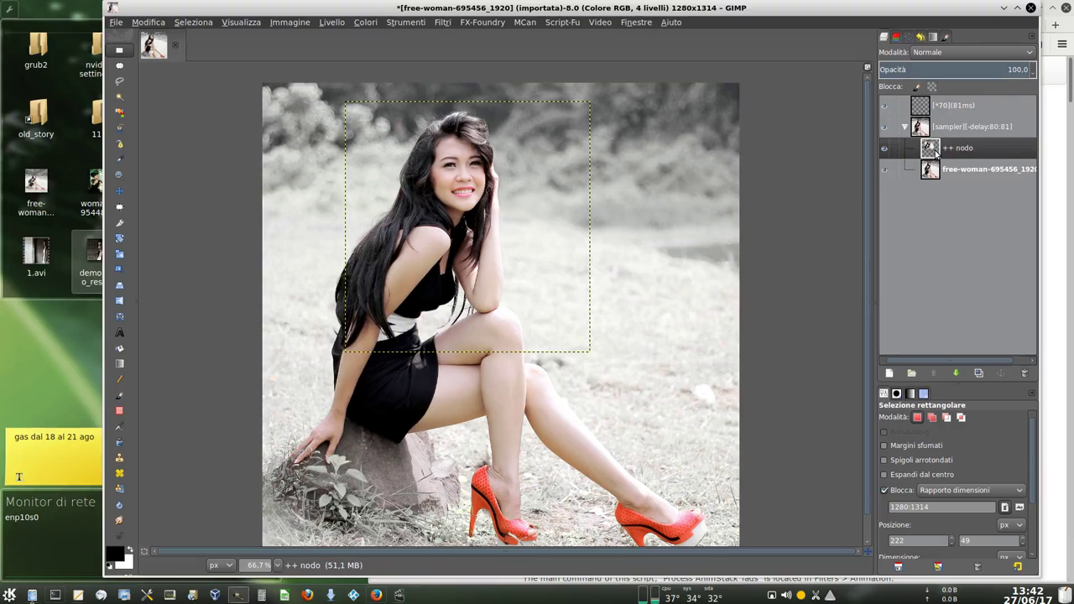
{"action": "left_click", "coordinate": [930, 170]}
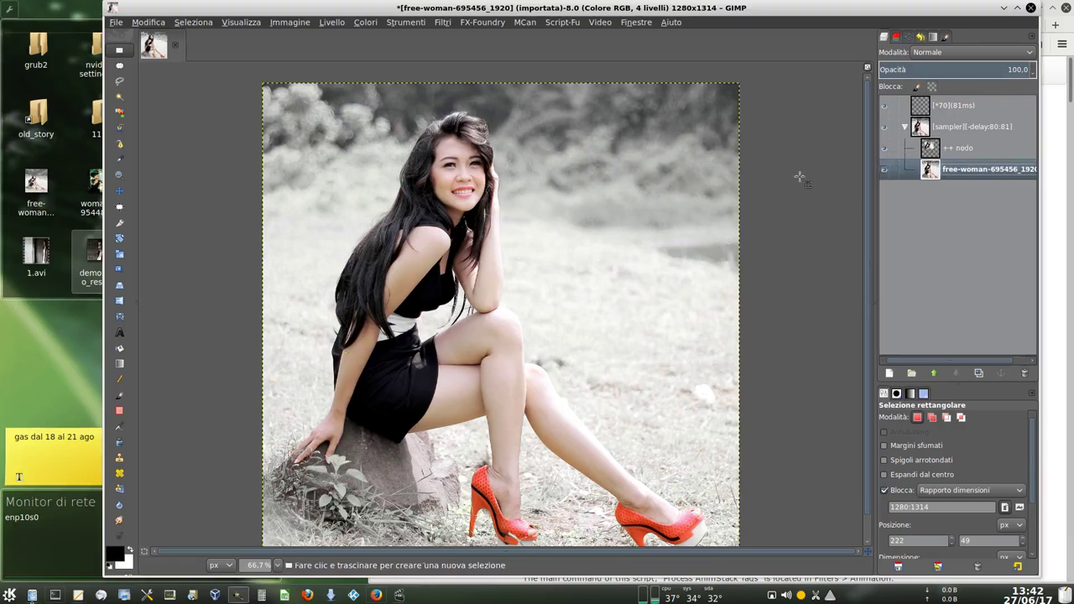
{"action": "mouse_move", "coordinate": [313, 144]}
{"action": "left_mouse_down"}
{"action": "mouse_move", "coordinate": [405, 344]}
{"action": "mouse_move", "coordinate": [491, 447]}
{"action": "left_mouse_up"}
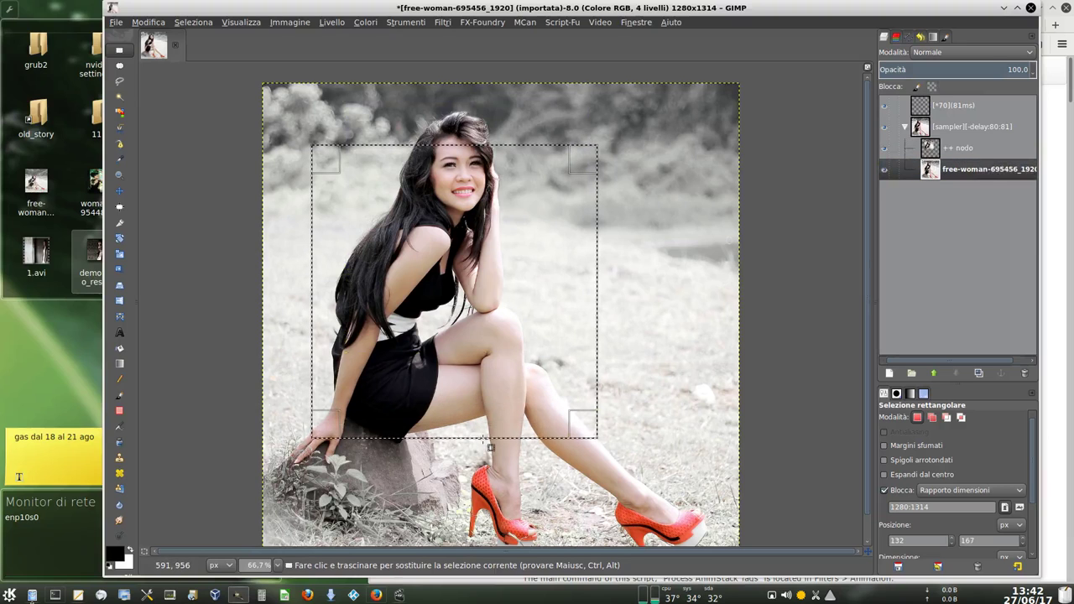
{"action": "key", "text": "ctrl+c"}
{"action": "key", "text": "ctrl+v"}
{"action": "key", "text": "ctrl+shift+n"}
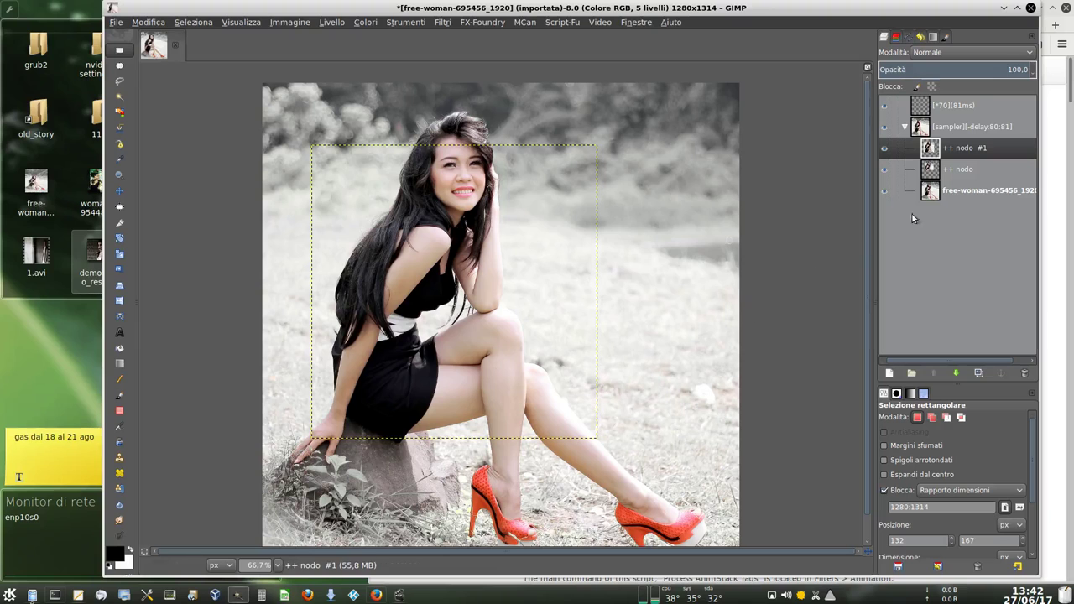
Step: Frame her lower body and legs with new selections and add node layer nodo #3
{"action": "left_click", "coordinate": [928, 197]}
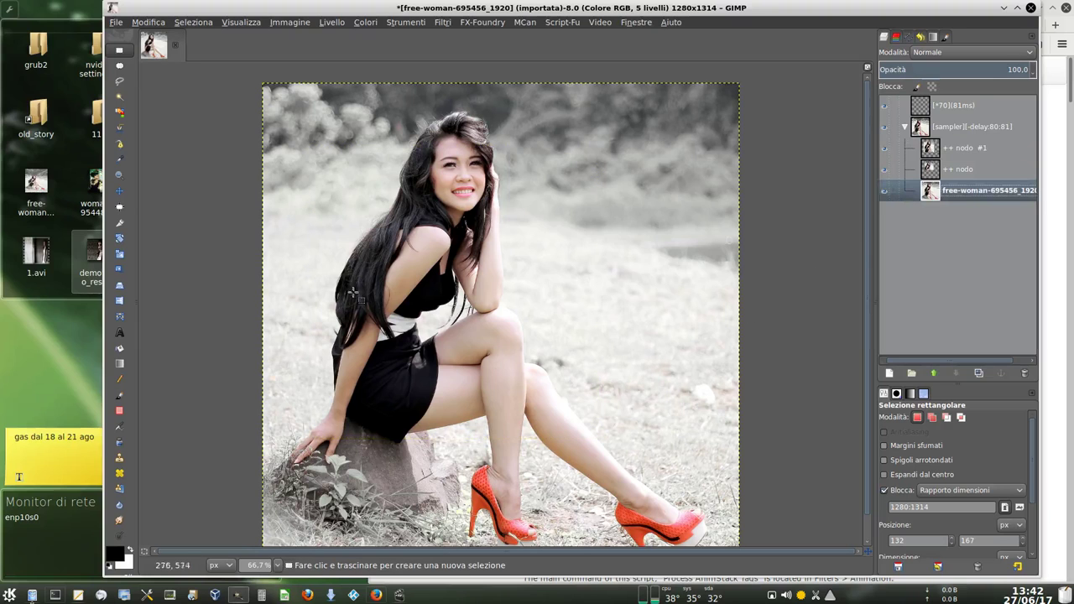
{"action": "mouse_move", "coordinate": [321, 282]}
{"action": "left_mouse_down"}
{"action": "mouse_move", "coordinate": [389, 383]}
{"action": "mouse_move", "coordinate": [554, 491]}
{"action": "left_mouse_up"}
{"action": "left_click_drag", "start_coordinate": [523, 446], "coordinate": [542, 422]}
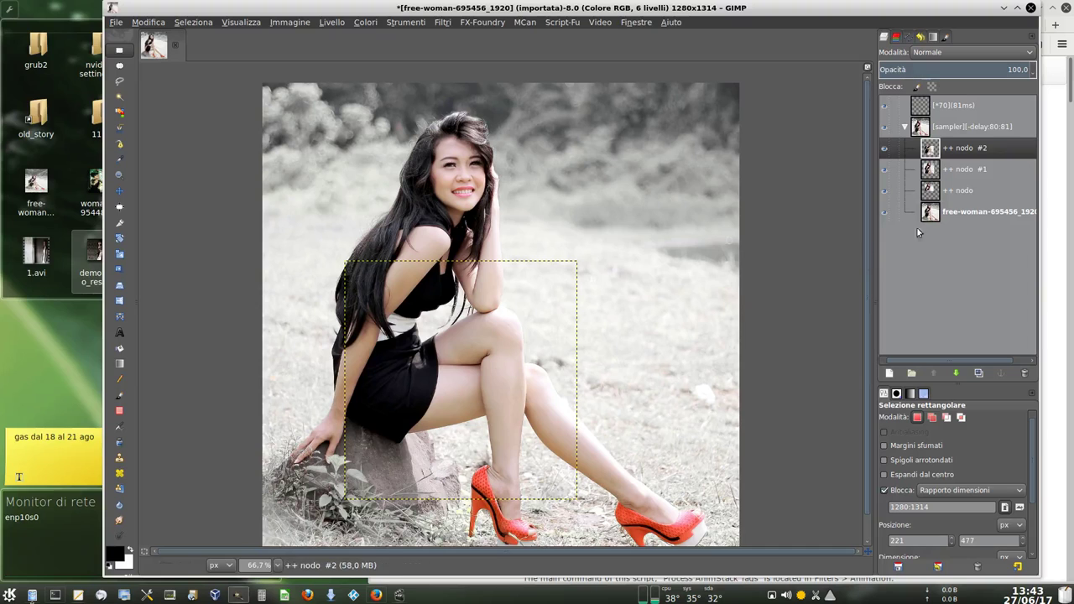
{"action": "left_click", "coordinate": [929, 214]}
{"action": "mouse_move", "coordinate": [318, 291]}
{"action": "left_mouse_down"}
{"action": "mouse_move", "coordinate": [527, 507]}
{"action": "mouse_move", "coordinate": [599, 549]}
{"action": "left_mouse_up"}
{"action": "key", "text": "minus"}
{"action": "left_click_drag", "start_coordinate": [513, 448], "coordinate": [561, 431]}
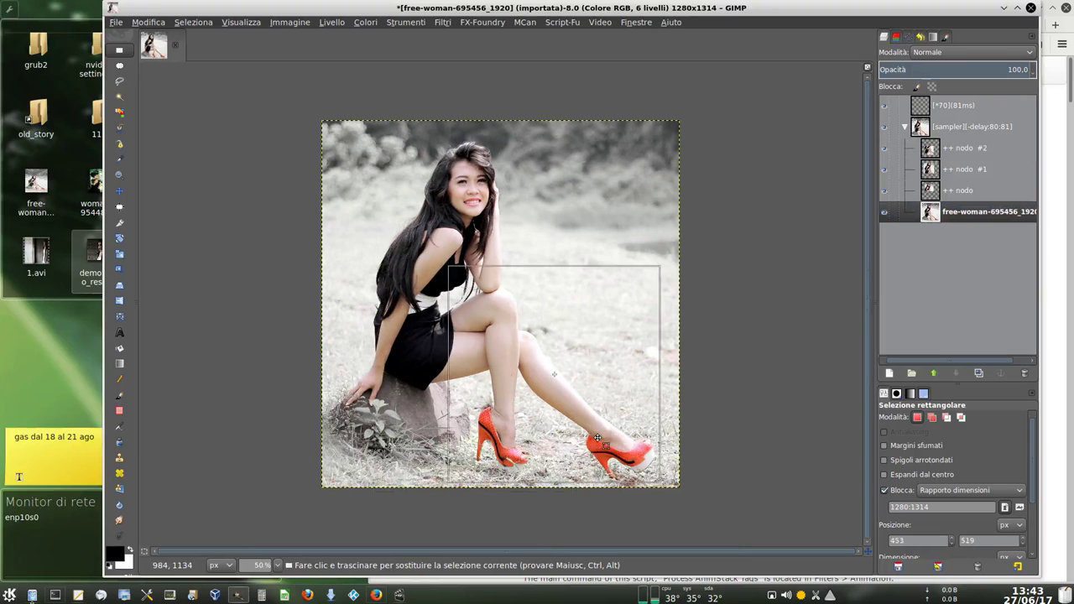
{"action": "left_click_drag", "start_coordinate": [467, 275], "coordinate": [461, 287]}
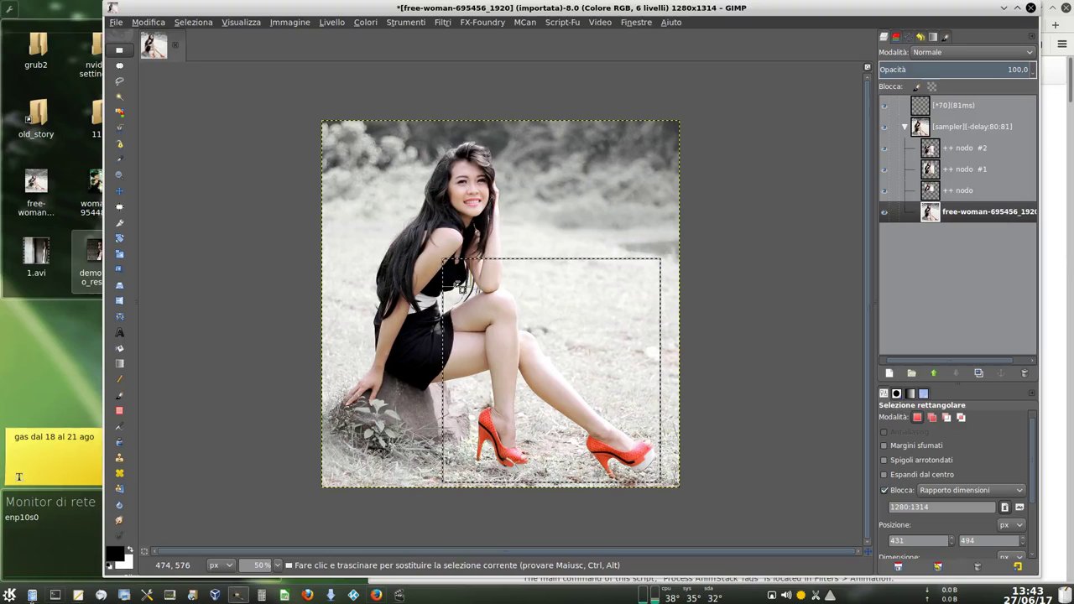
{"action": "key", "text": "ctrl+shift+d"}
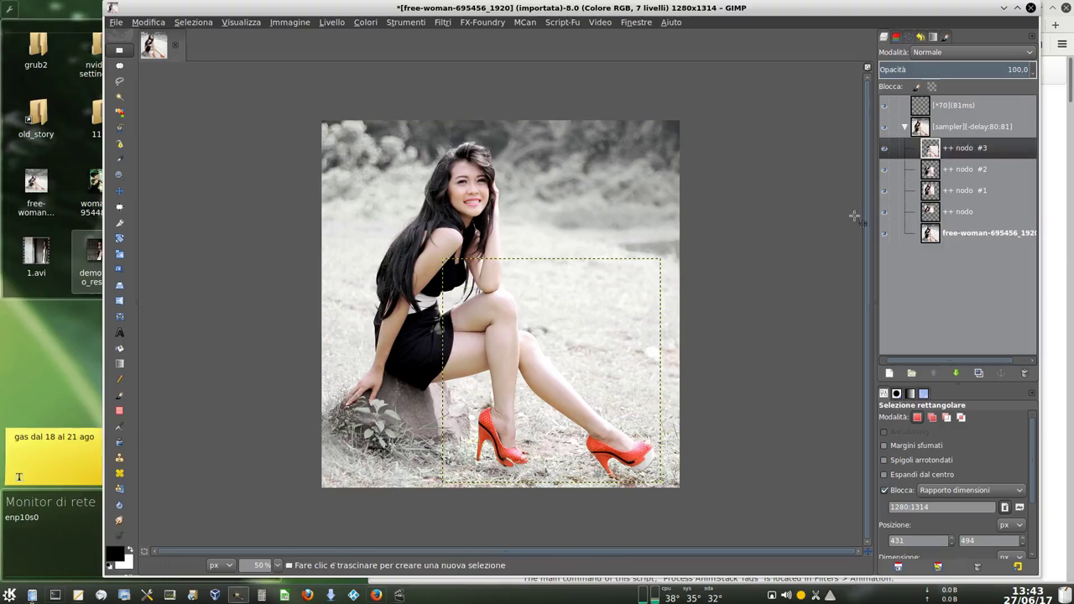
Step: Add node layers nodo #4 framing the whole photo and nodo #5 framing the face
{"action": "left_click", "coordinate": [929, 237]}
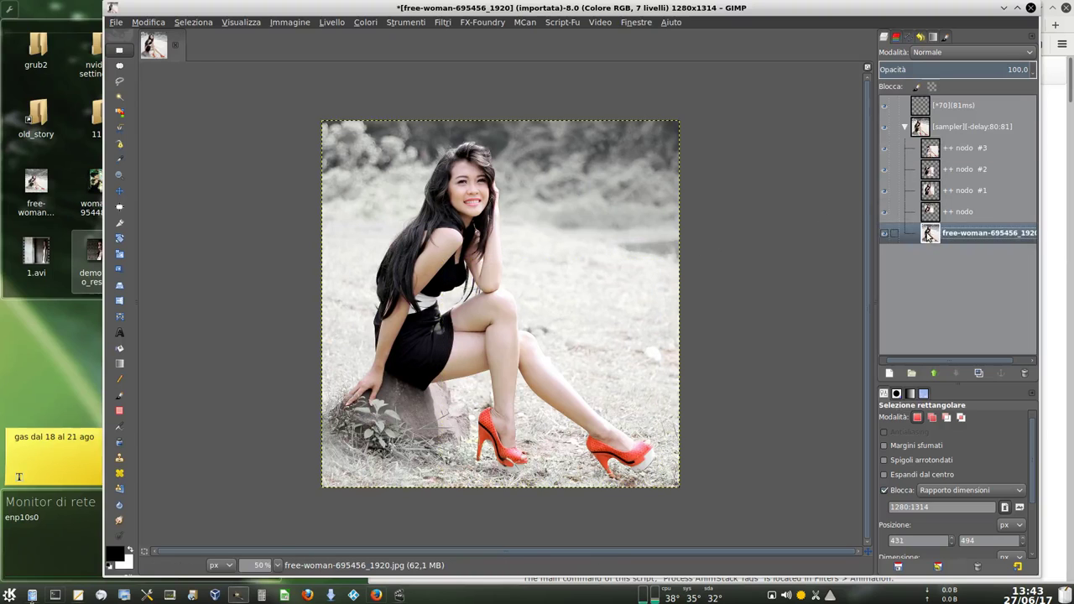
{"action": "key", "text": "ctrl+shift+d"}
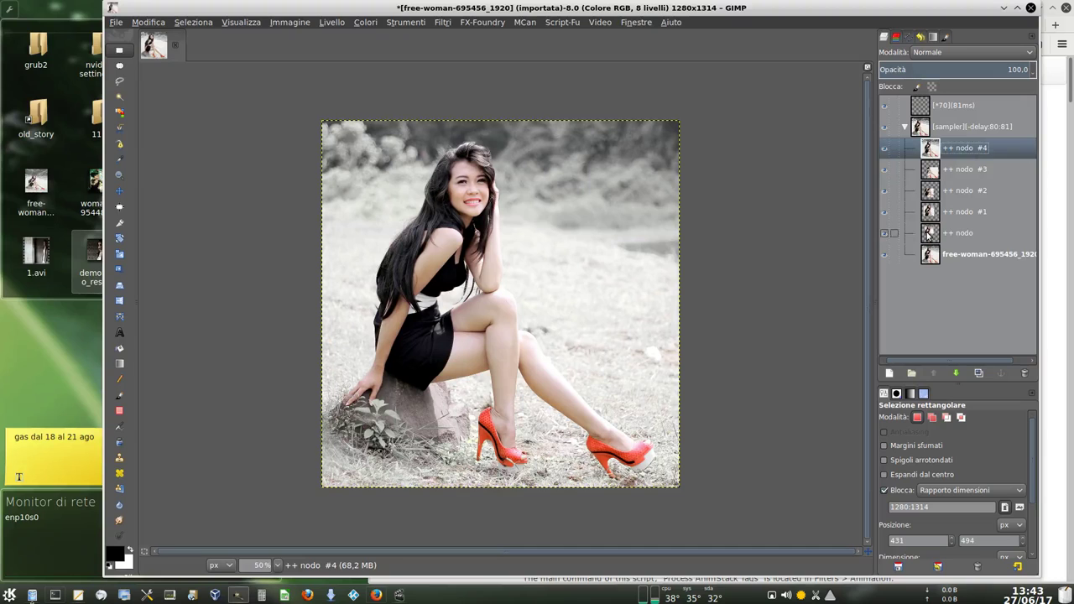
{"action": "left_click", "coordinate": [929, 237]}
{"action": "key", "text": "ctrl+shift+d"}
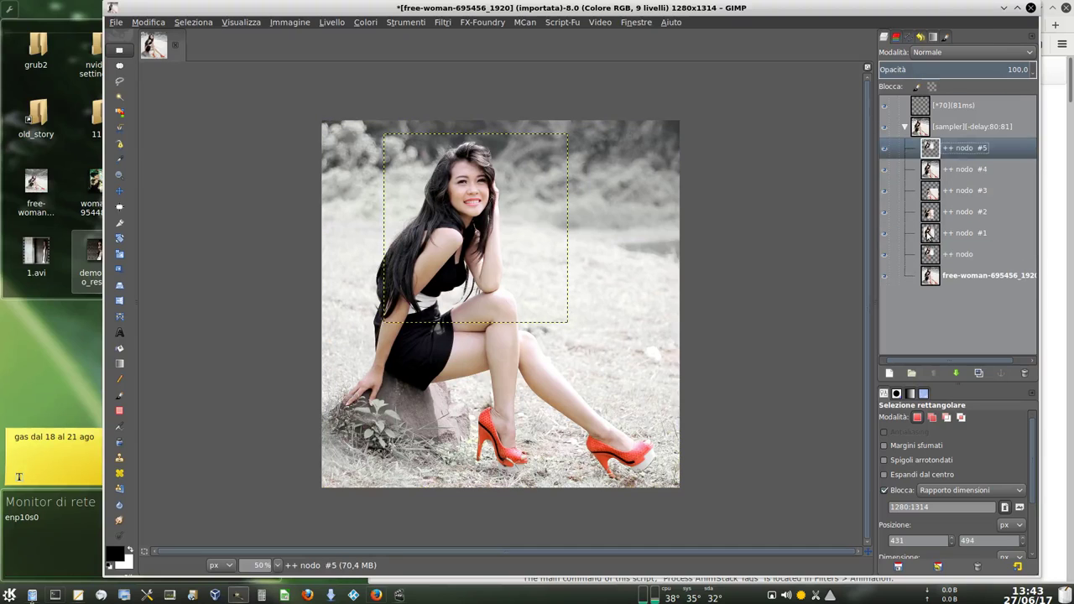
Step: Review each node layer's framing, from the first node through nodo #5
{"action": "left_click", "coordinate": [927, 256]}
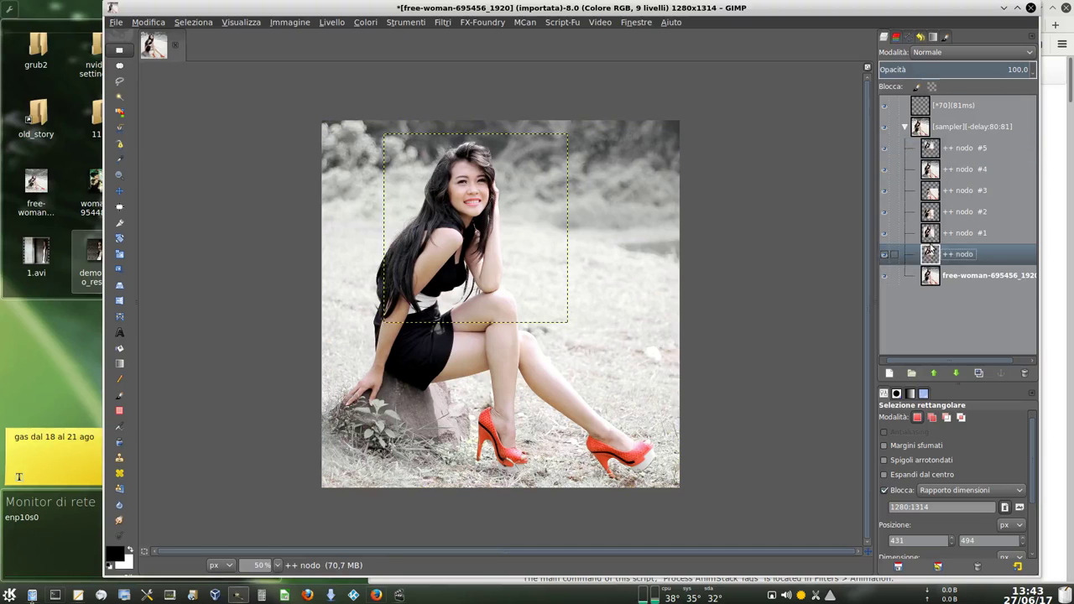
{"action": "left_click", "coordinate": [930, 235]}
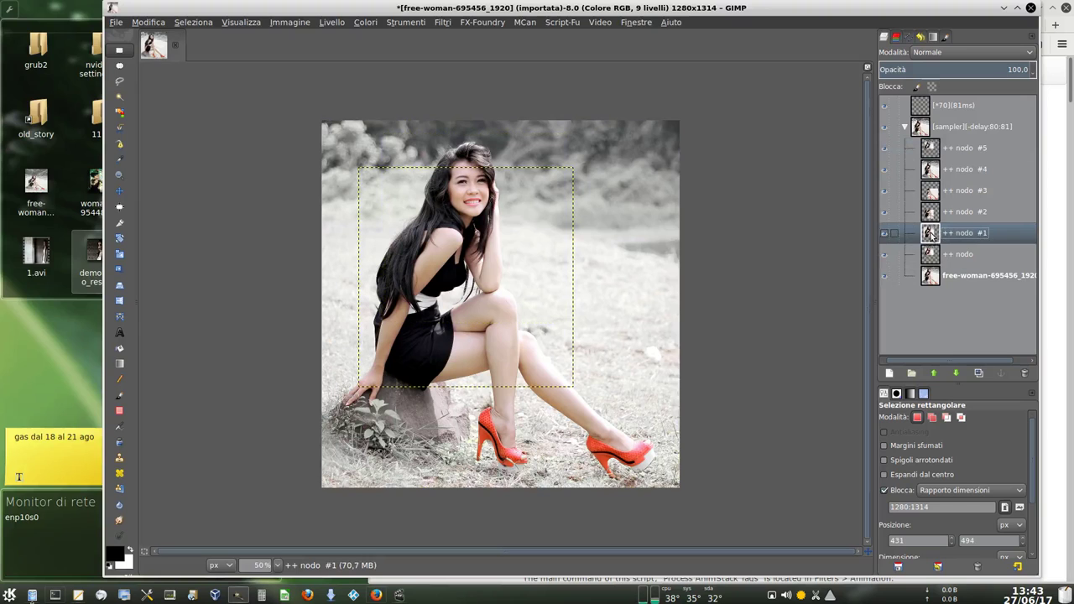
{"action": "left_click", "coordinate": [930, 213]}
{"action": "left_click", "coordinate": [930, 193]}
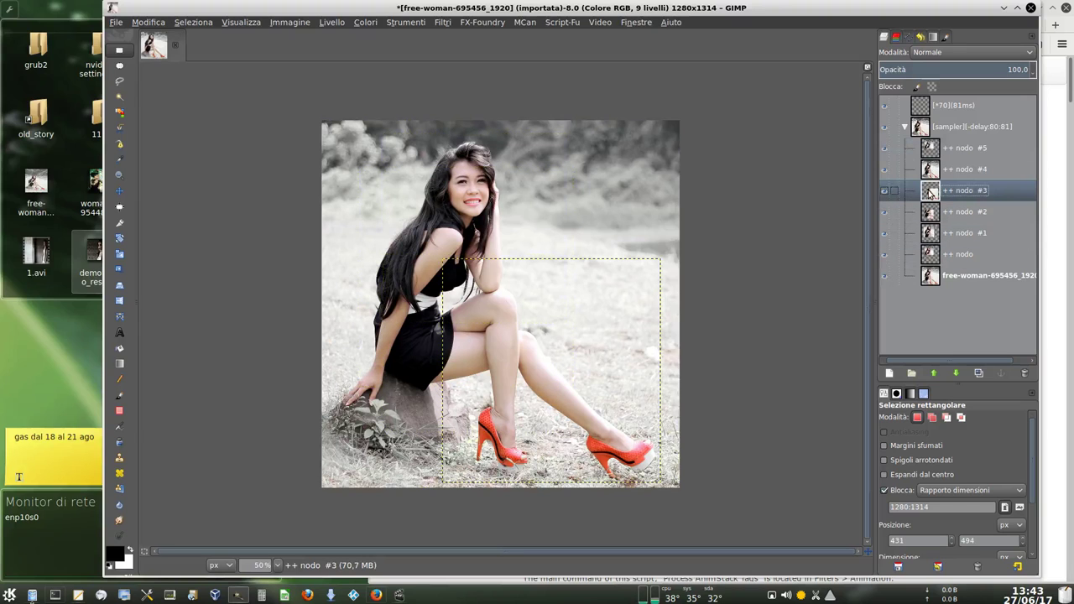
{"action": "left_click", "coordinate": [929, 171]}
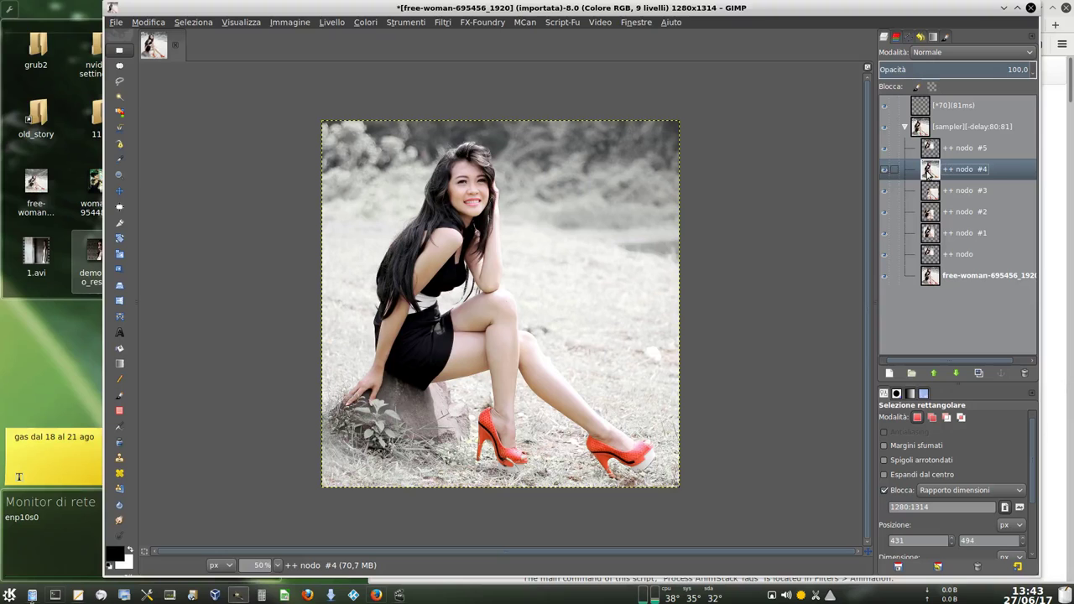
{"action": "left_click", "coordinate": [929, 149]}
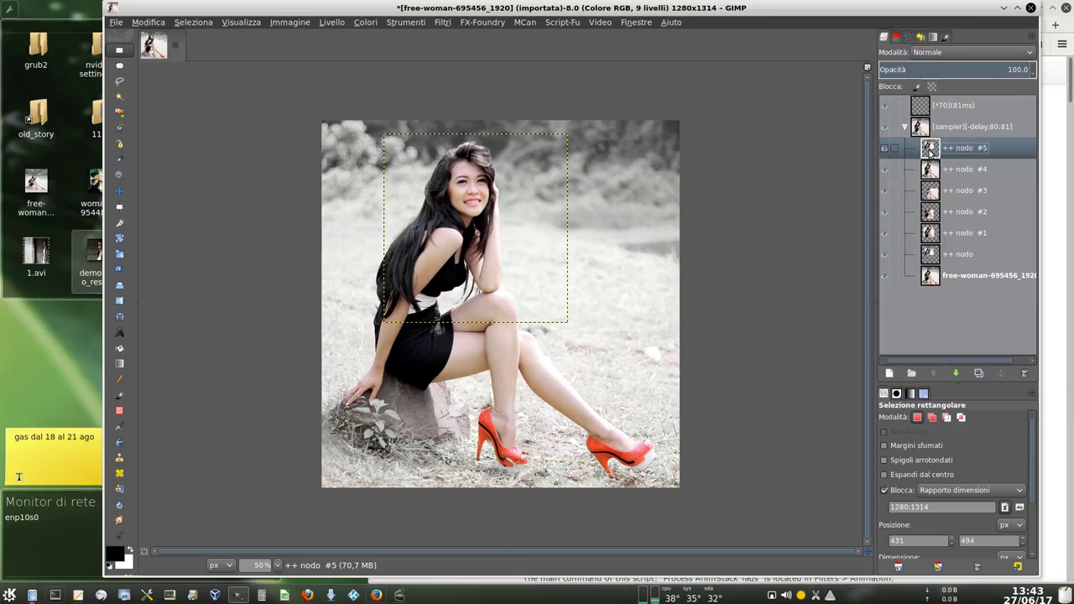
{"action": "left_click", "coordinate": [524, 21]}
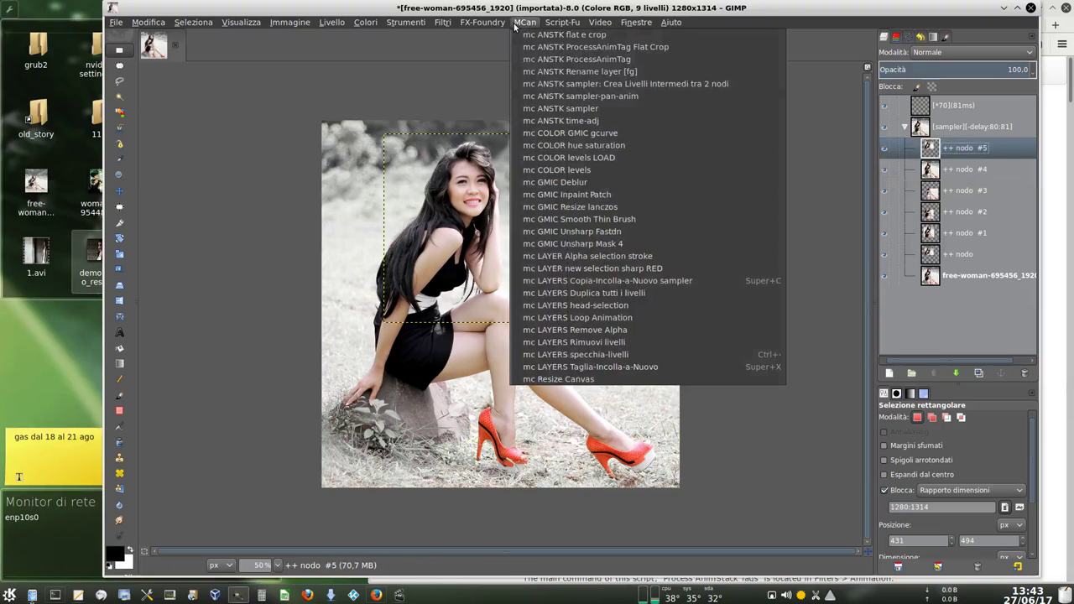
Step: Generate the intermediate layers between two nodes, then duplicate the first node layer
{"action": "left_click", "coordinate": [549, 84]}
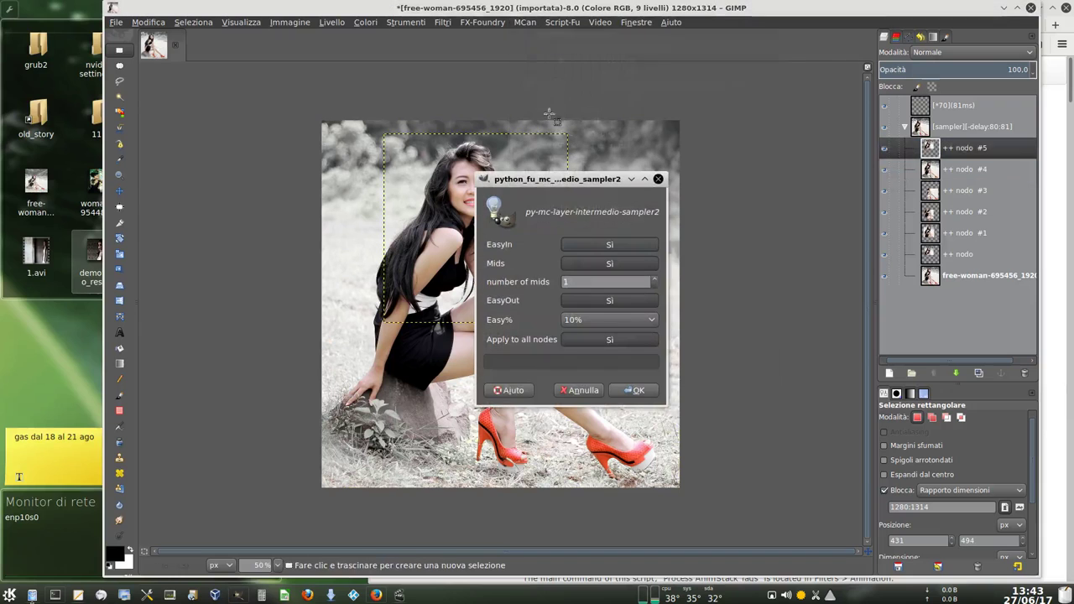
{"action": "left_click", "coordinate": [631, 391]}
{"action": "scroll", "coordinate": [946, 273], "scroll_direction": "down", "scroll_amount": 2}
{"action": "left_click", "coordinate": [938, 324]}
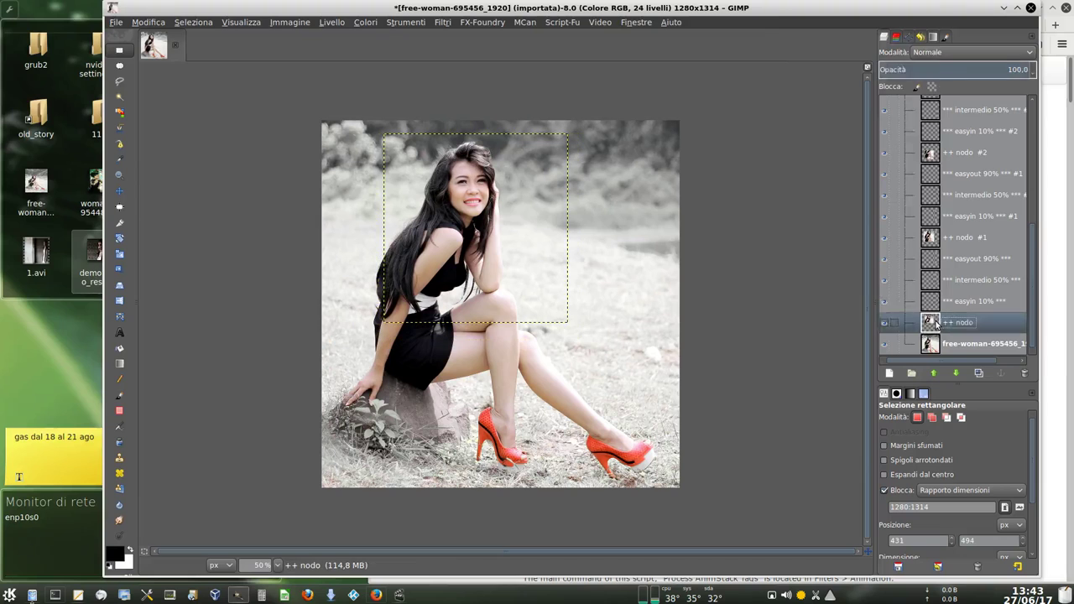
{"action": "right_click", "coordinate": [938, 324]}
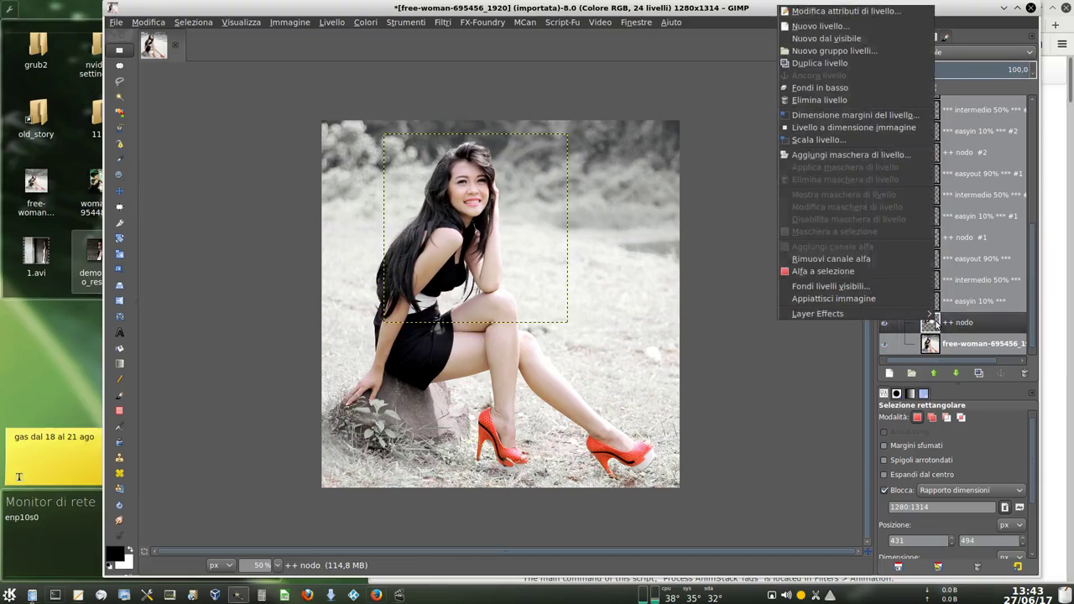
{"action": "left_click", "coordinate": [824, 65]}
Step: Duplicate nodo #4 to add a further node layer, giving nodo #6 and #7
{"action": "scroll", "coordinate": [952, 245], "scroll_direction": "up", "scroll_amount": 4}
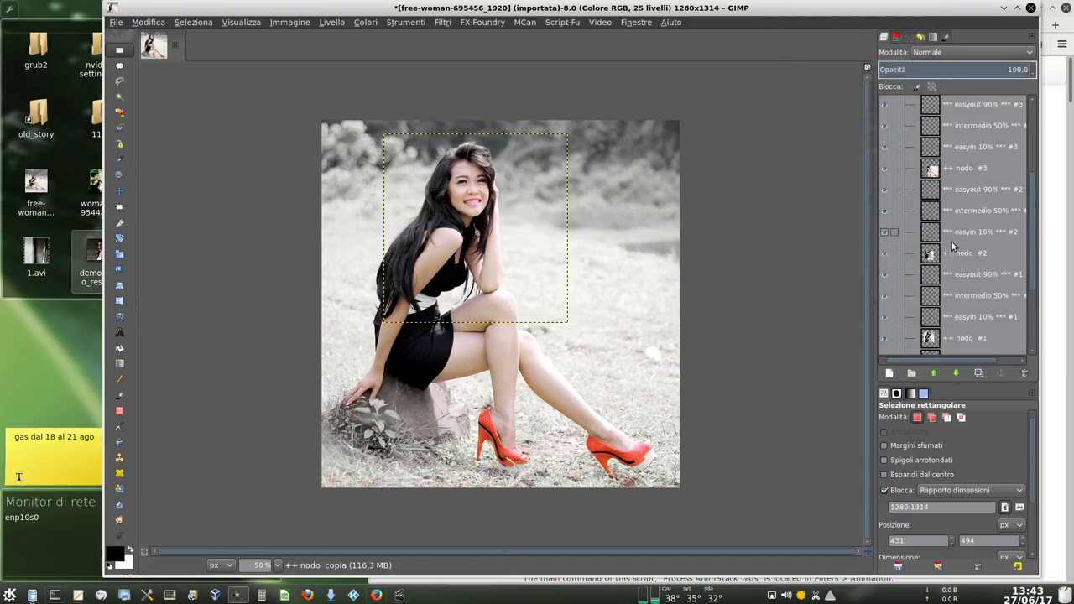
{"action": "left_click", "coordinate": [936, 256]}
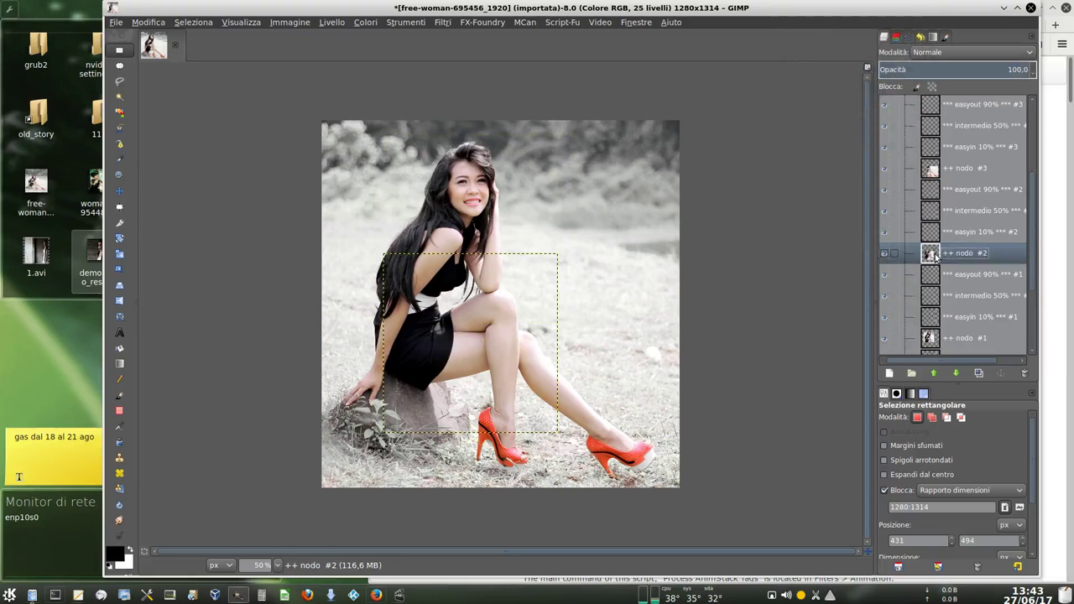
{"action": "left_click", "coordinate": [925, 172]}
{"action": "right_click", "coordinate": [923, 172]}
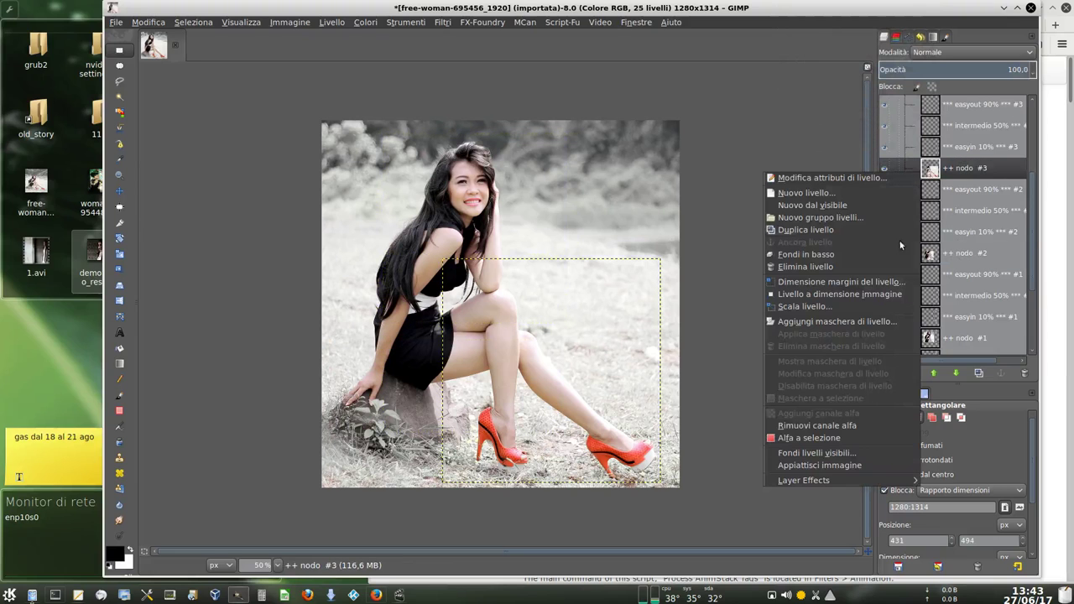
{"action": "scroll", "coordinate": [908, 224], "scroll_direction": "up", "scroll_amount": 3}
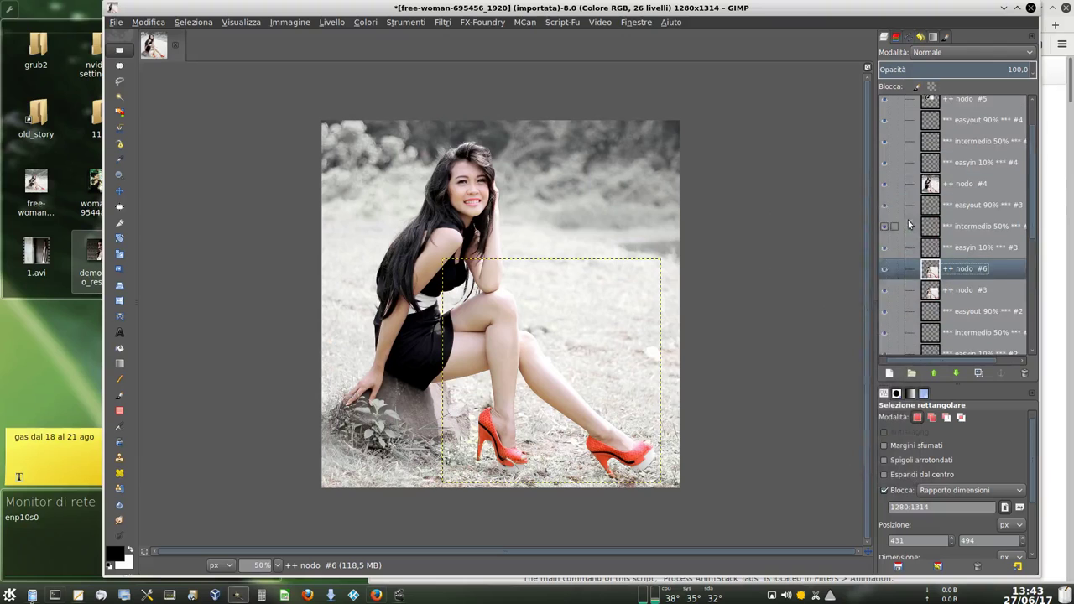
{"action": "left_click", "coordinate": [930, 188]}
{"action": "right_click", "coordinate": [930, 188]}
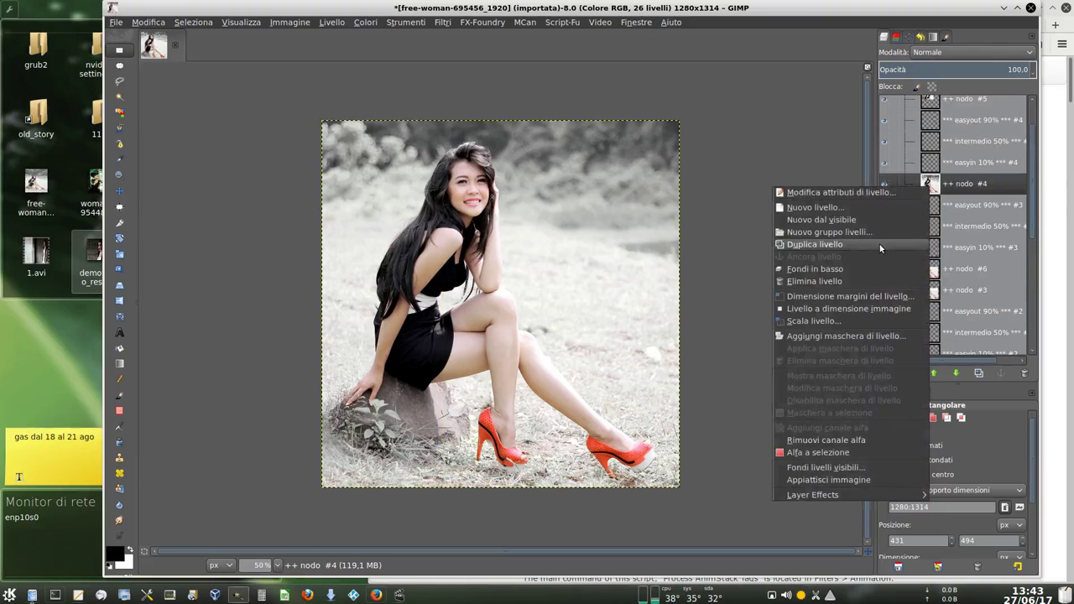
{"action": "left_click", "coordinate": [880, 244]}
{"action": "scroll", "coordinate": [931, 222], "scroll_direction": "up", "scroll_amount": 2}
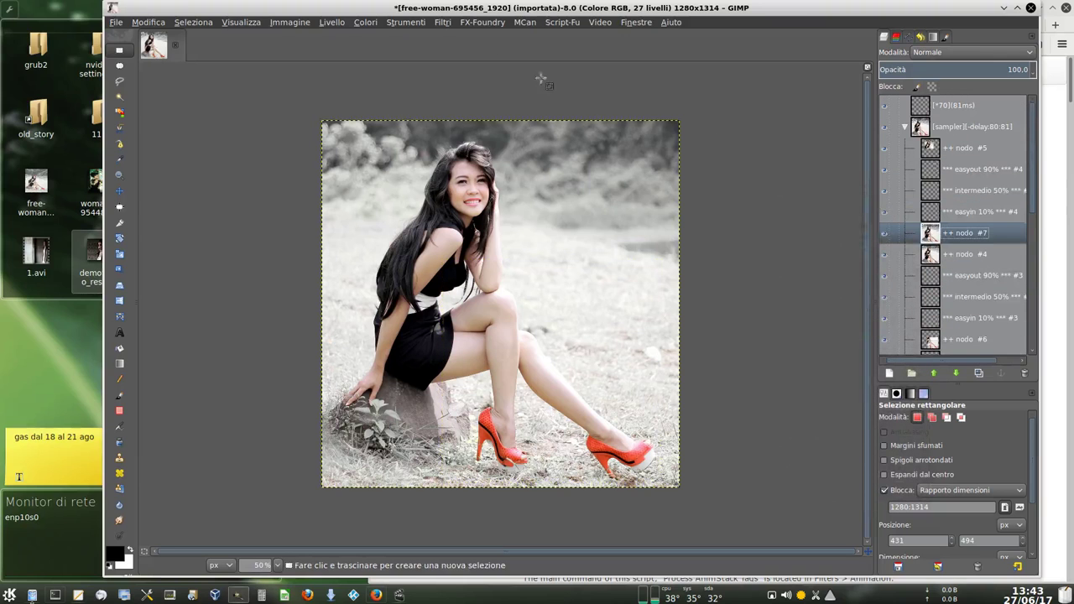
{"action": "left_click", "coordinate": [304, 23]}
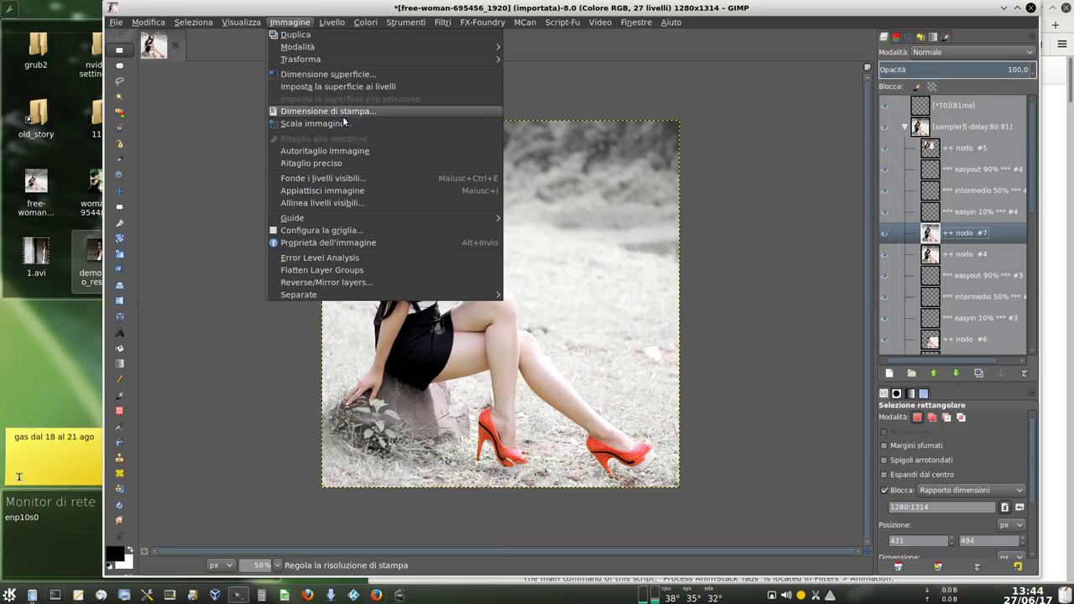
Step: Set the canvas size to width 640 with linked height 657 and resize
{"action": "left_click", "coordinate": [336, 74]}
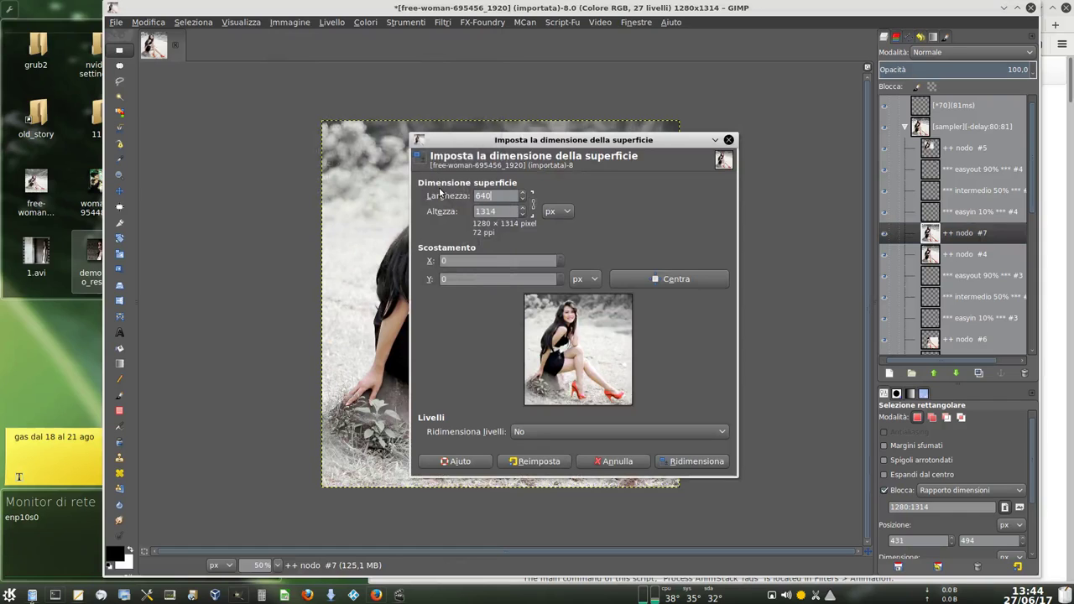
{"action": "key", "text": "Return"}
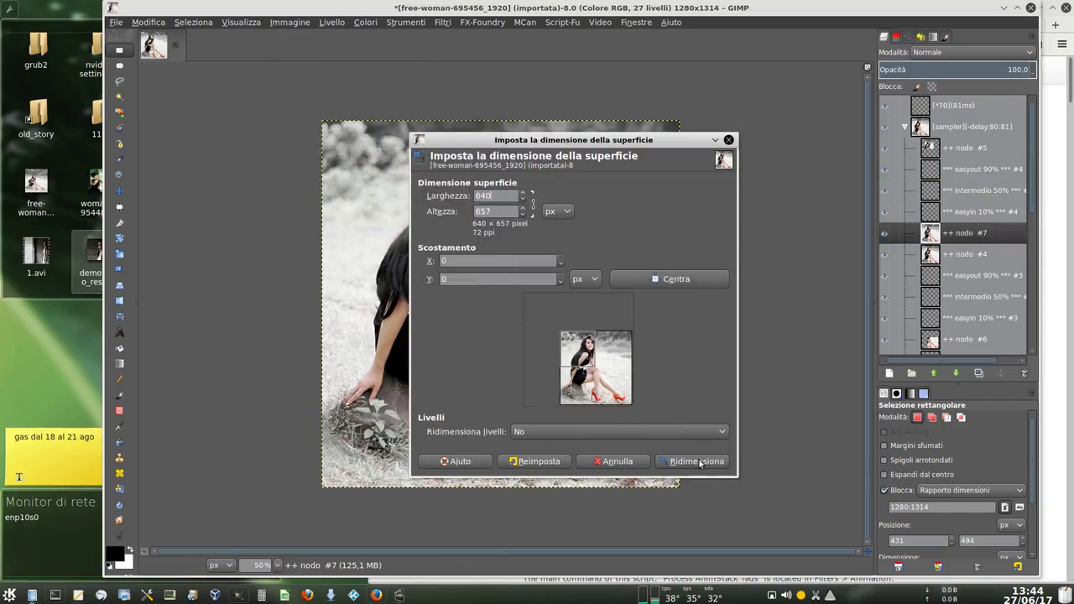
{"action": "left_click", "coordinate": [696, 461]}
Step: Render the tagged nodes into 70 frames with mc ANSTK ProcessAnimTag, then view at 100%
{"action": "left_click", "coordinate": [521, 28]}
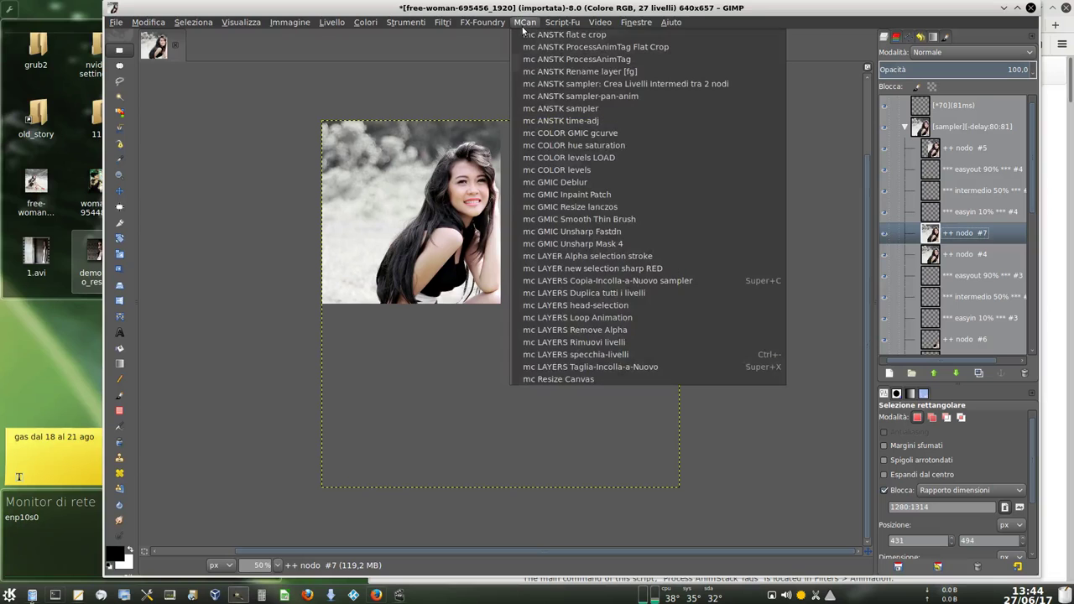
{"action": "left_click", "coordinate": [552, 46]}
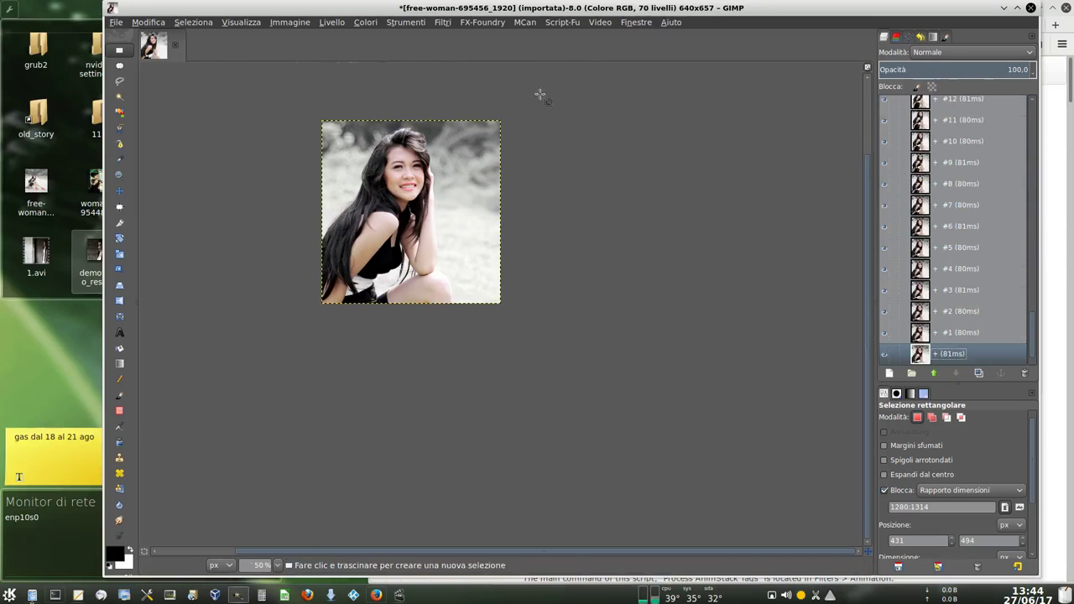
{"action": "key", "text": "1"}
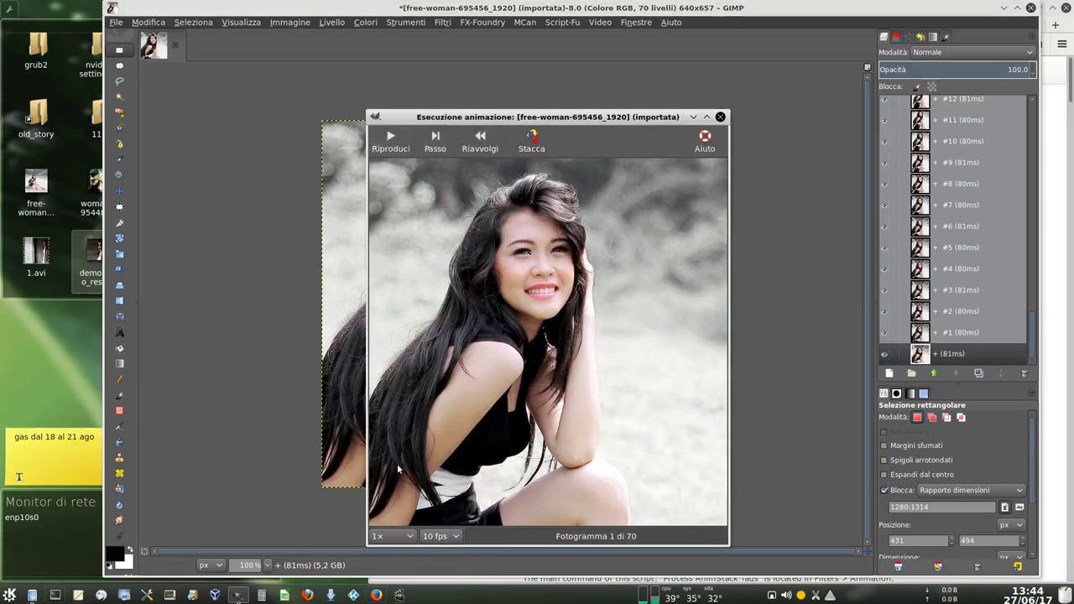
{"action": "left_click", "coordinate": [533, 149]}
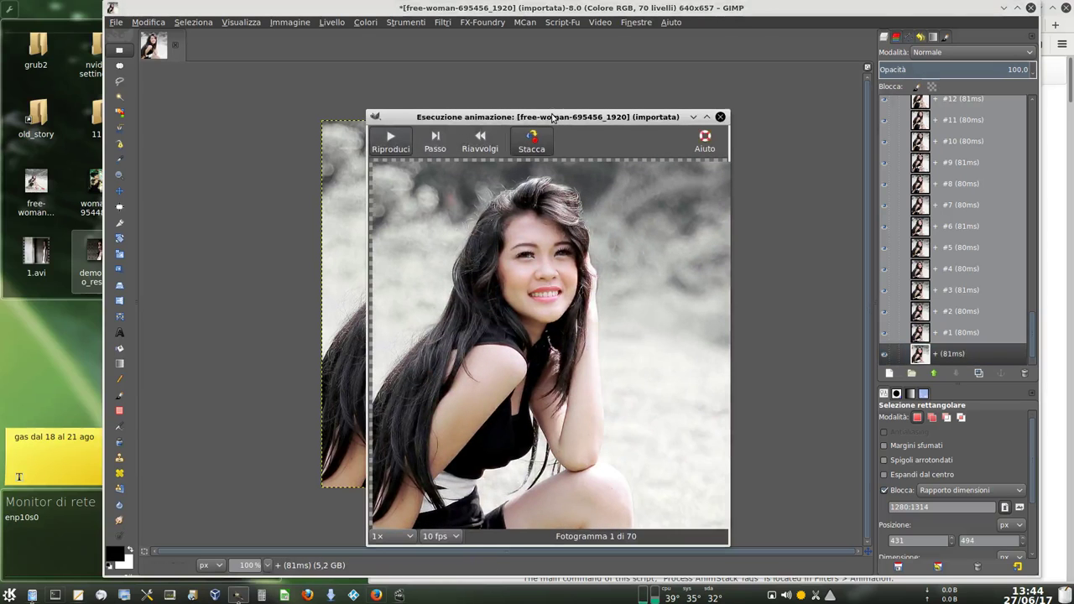
{"action": "key", "text": "space"}
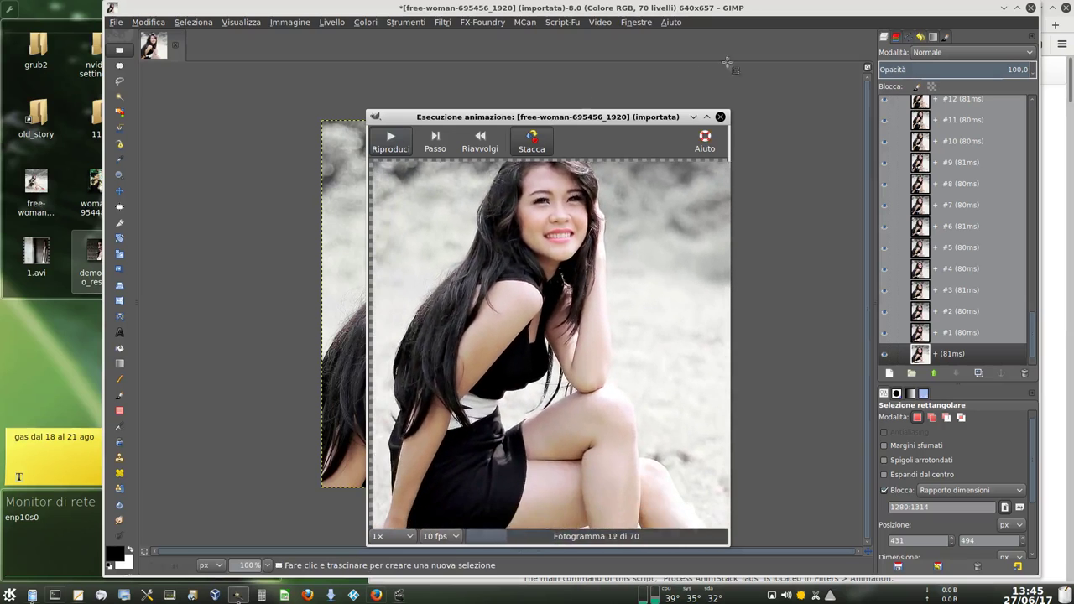
{"action": "left_click", "coordinate": [720, 117]}
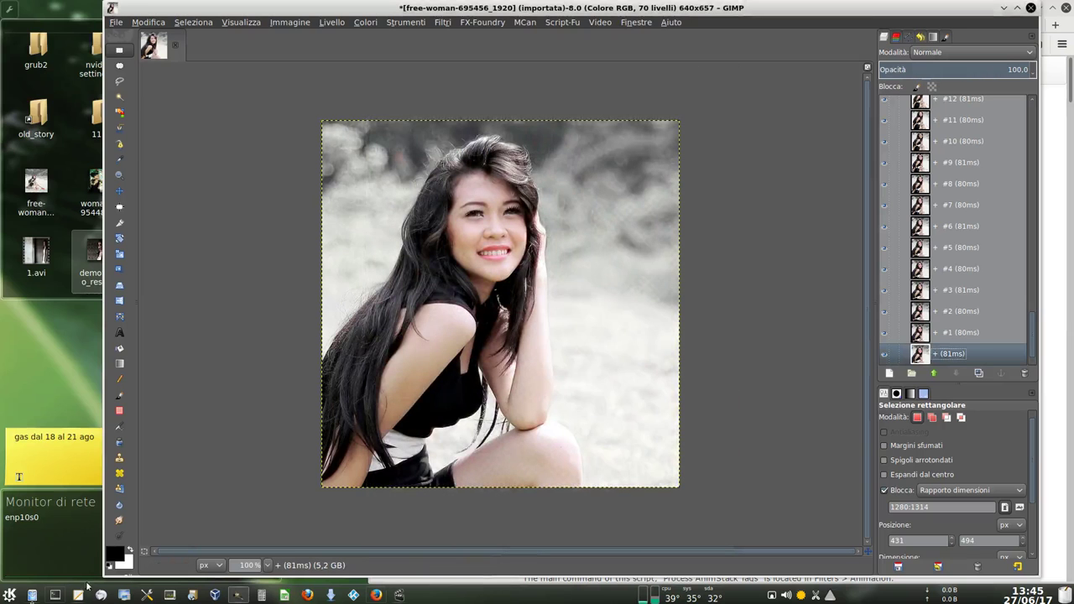